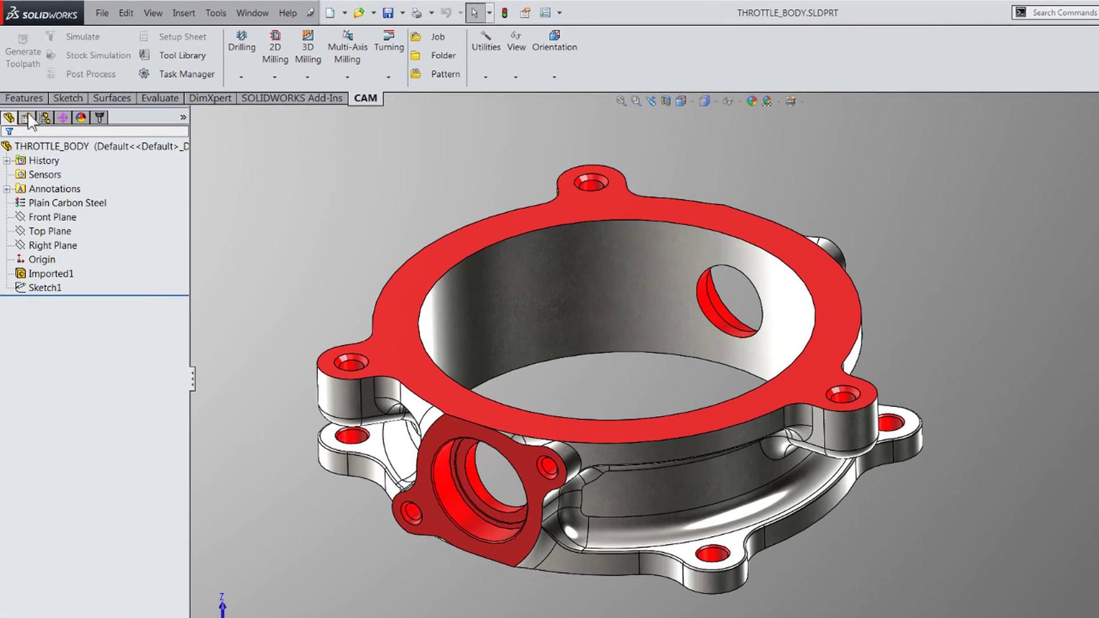
Step: Create a new Job from the CAM tree, keeping relative-size box stock with 0.04in offsets
click(98, 119)
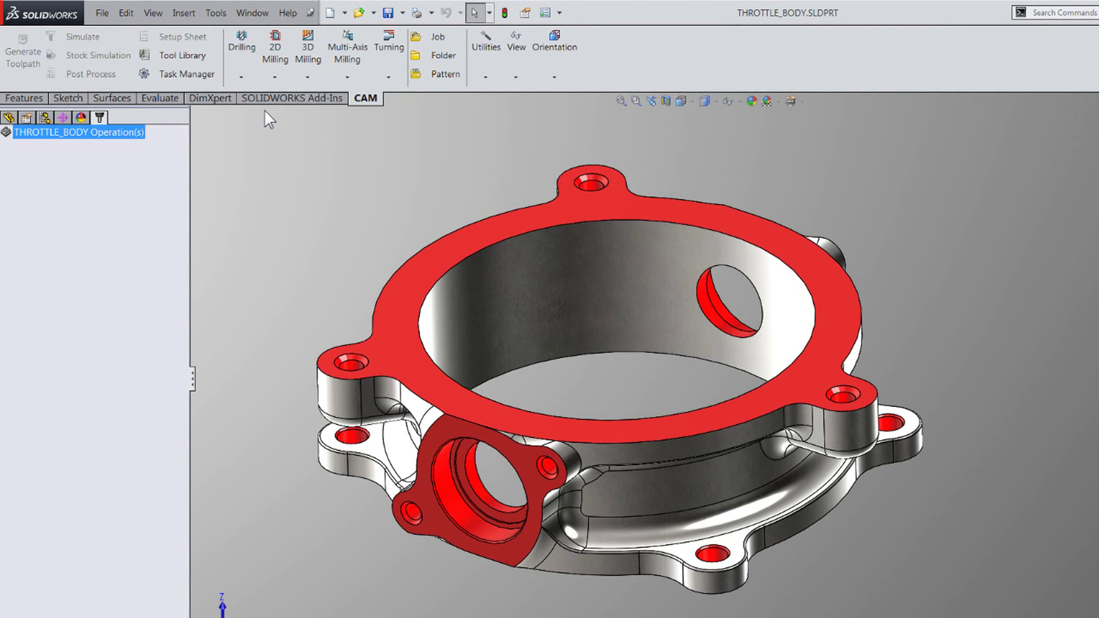
click(429, 39)
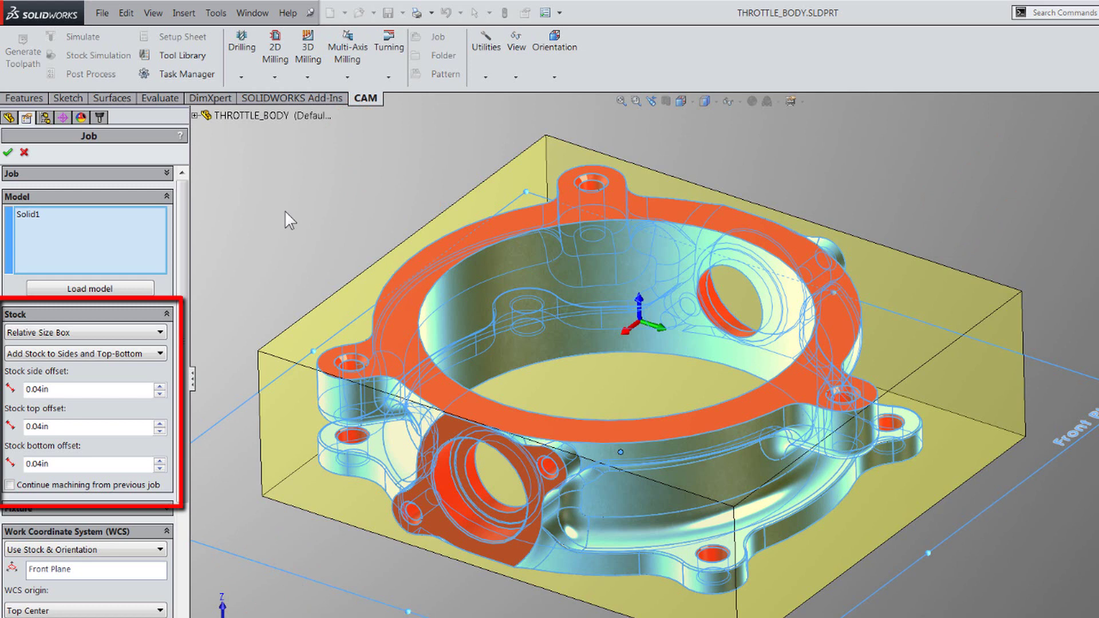
click(161, 355)
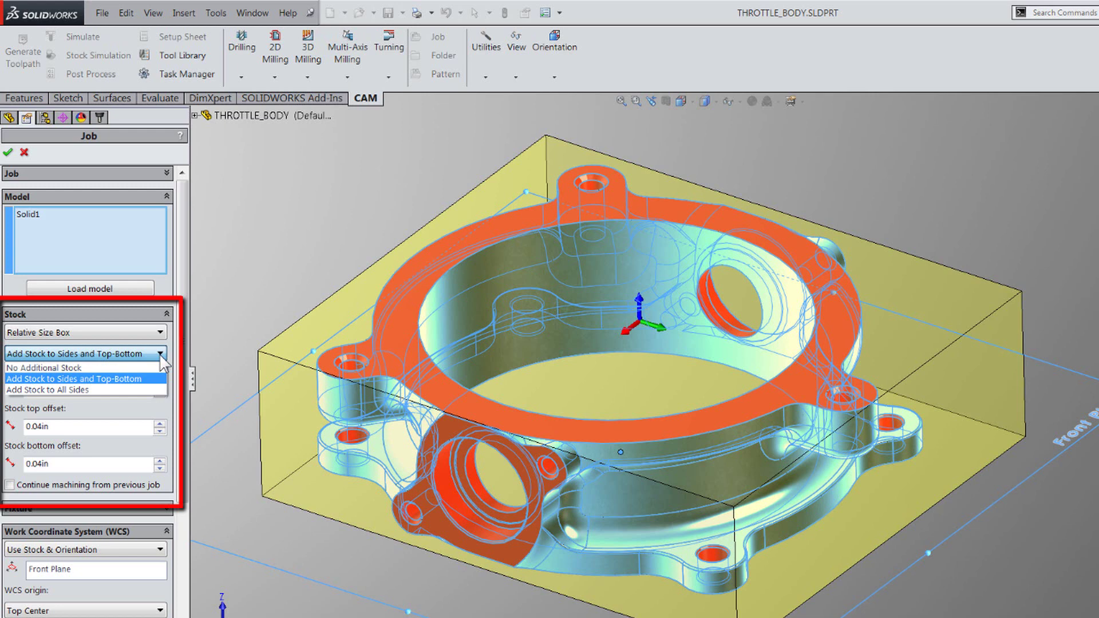
click(161, 356)
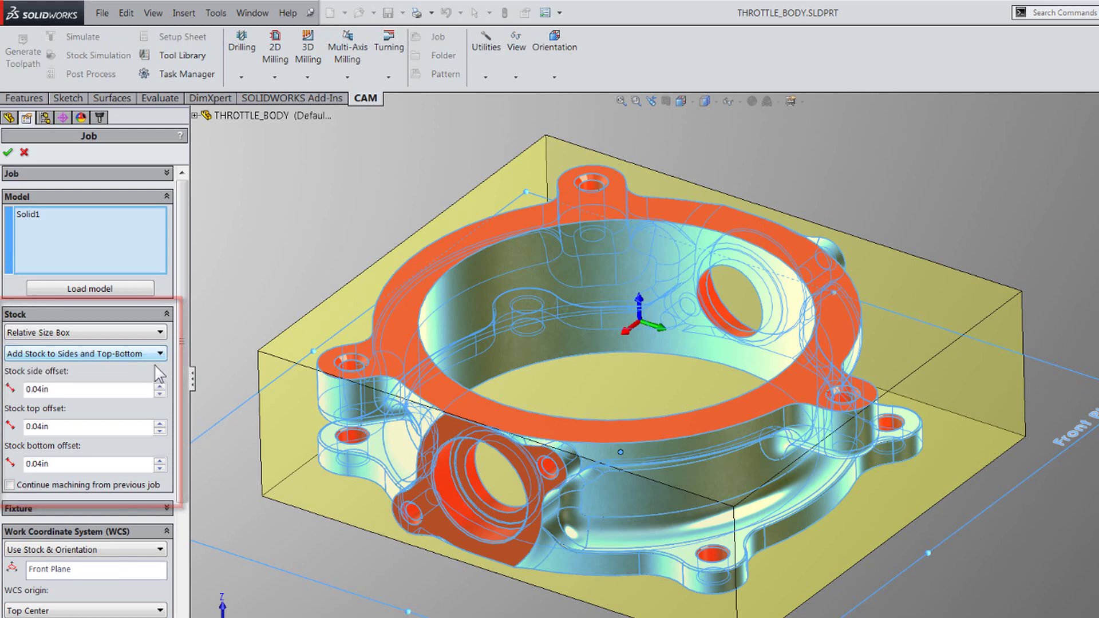
click(9, 485)
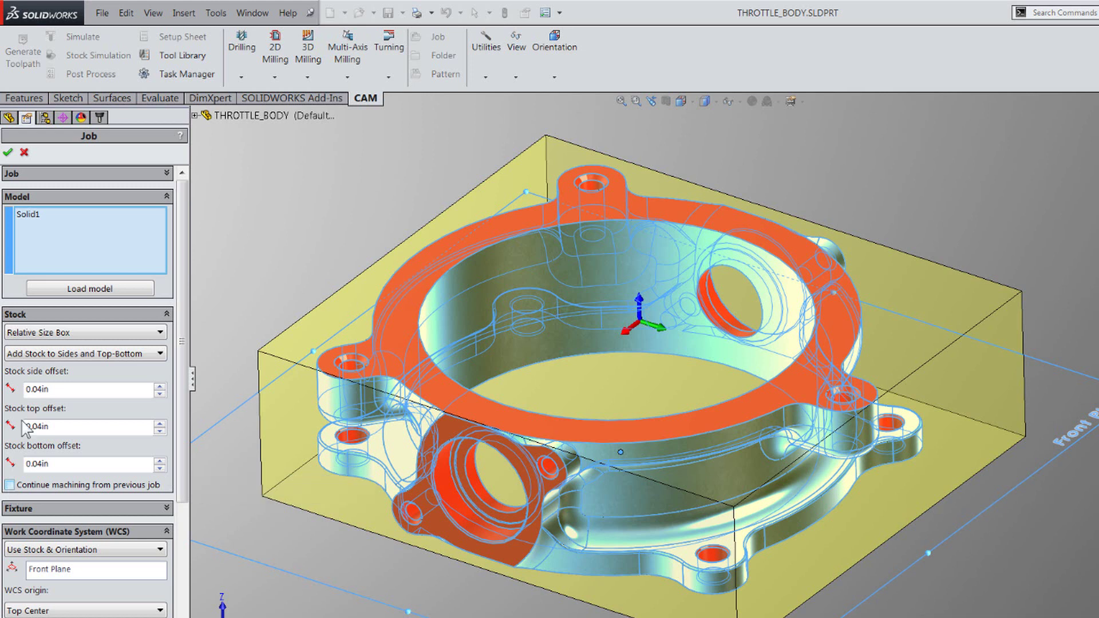
Step: Switch the stock type to Fixed Size Box and step its height up several increments
click(81, 329)
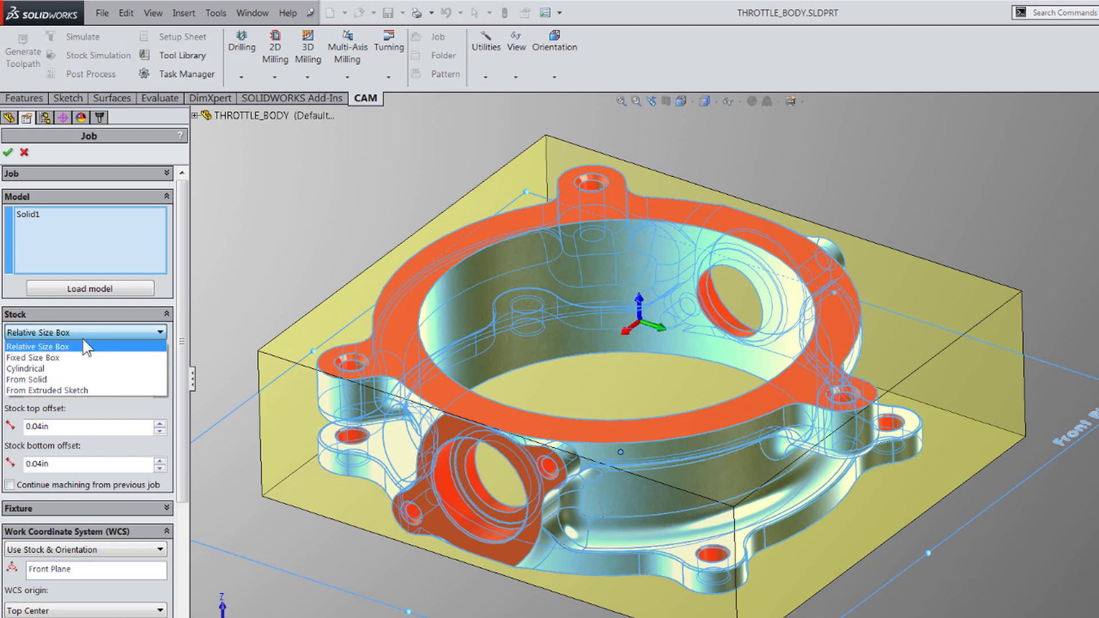
click(87, 360)
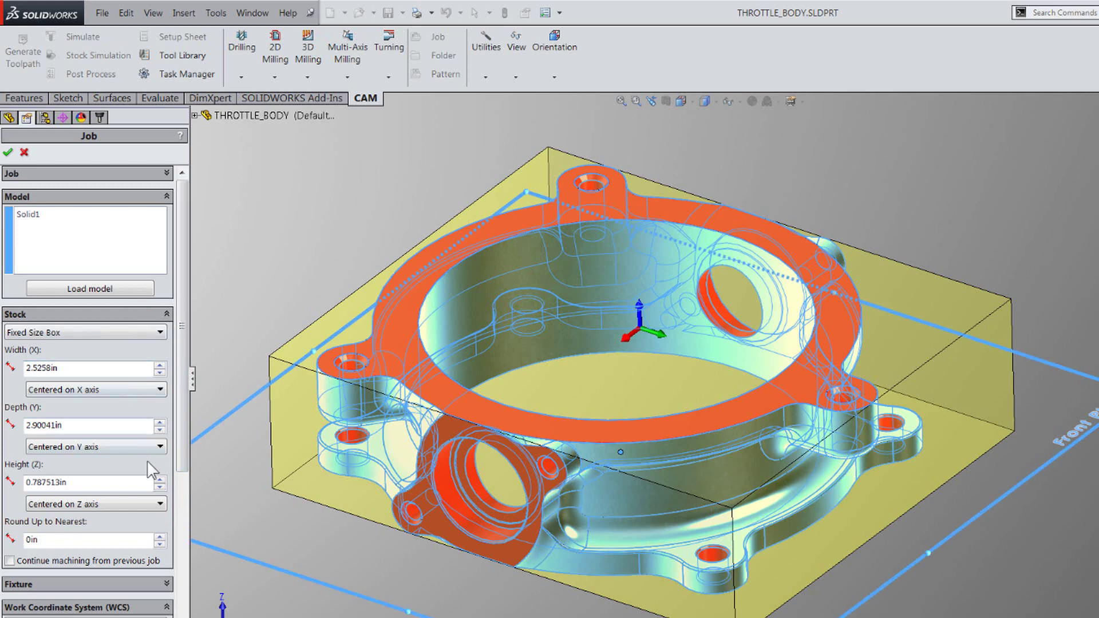
click(159, 480)
click(160, 480)
click(160, 481)
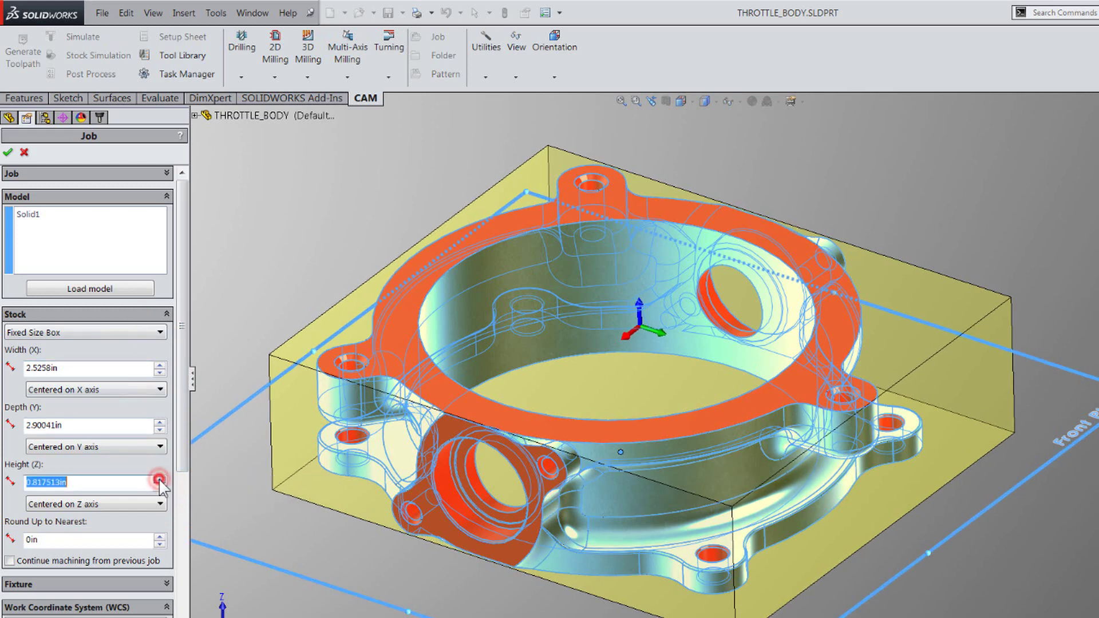
click(160, 480)
click(160, 481)
click(159, 481)
click(160, 480)
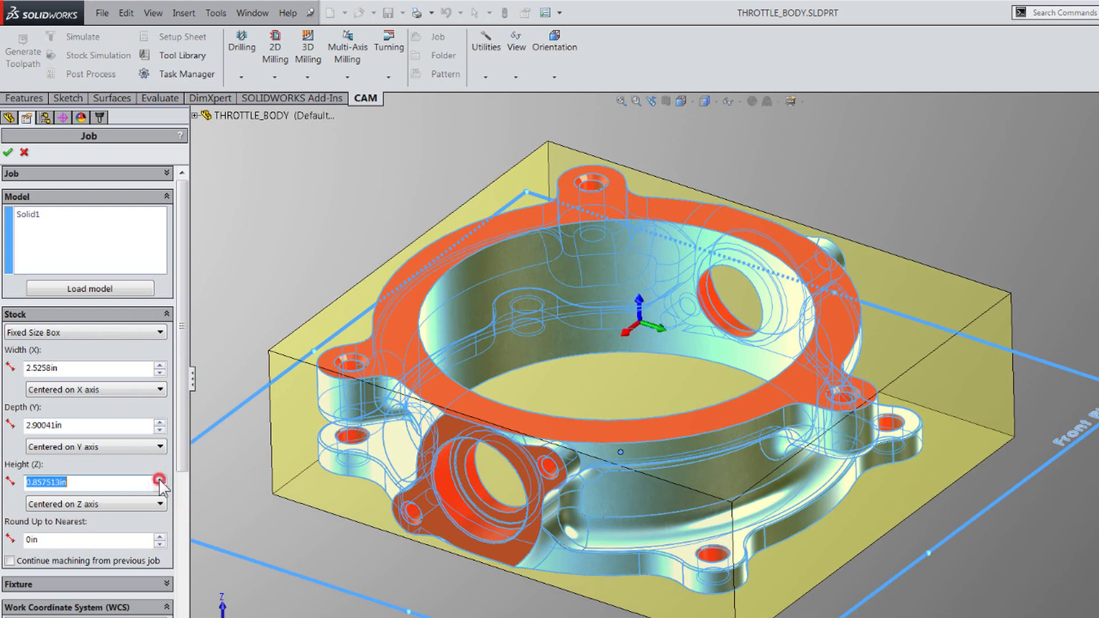
click(160, 480)
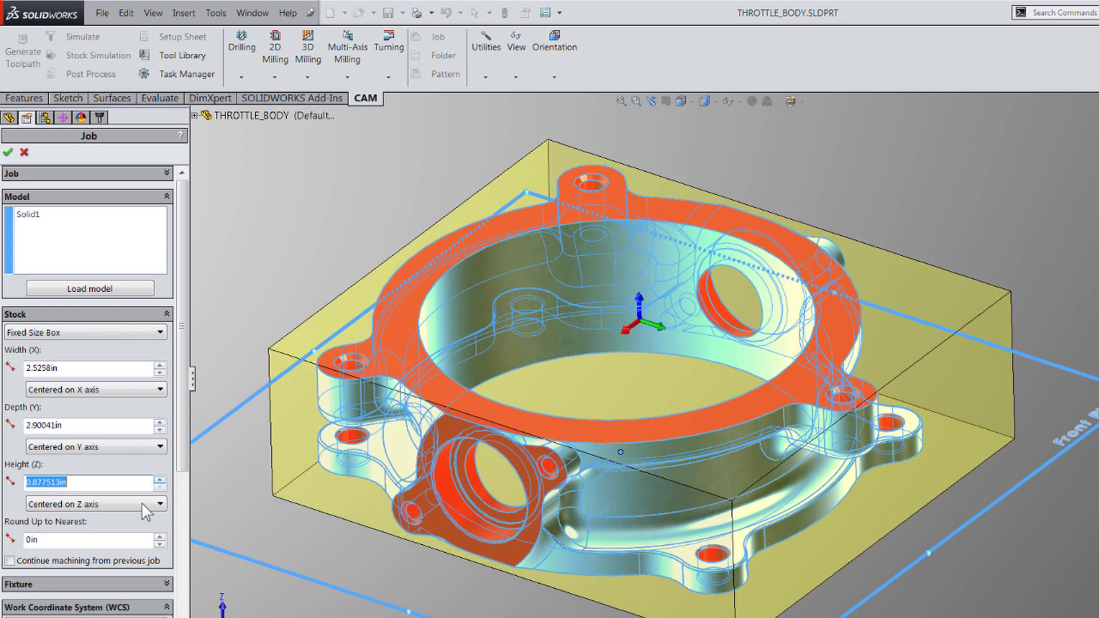
Step: Orient the box to the top ring face and raise its height to 2.40751in
click(437, 520)
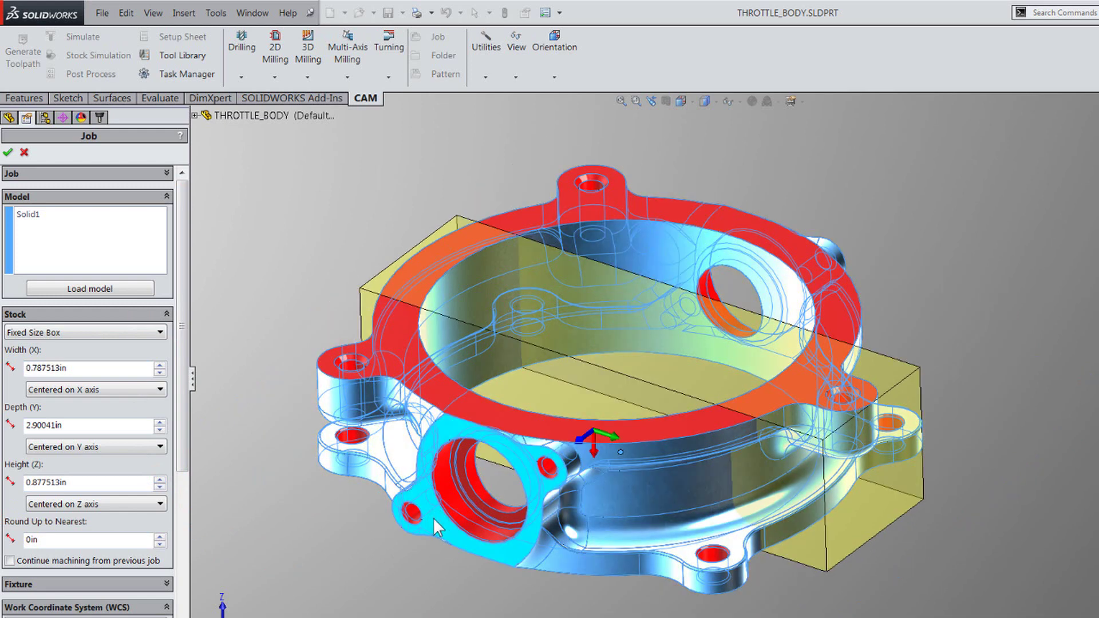
click(160, 480)
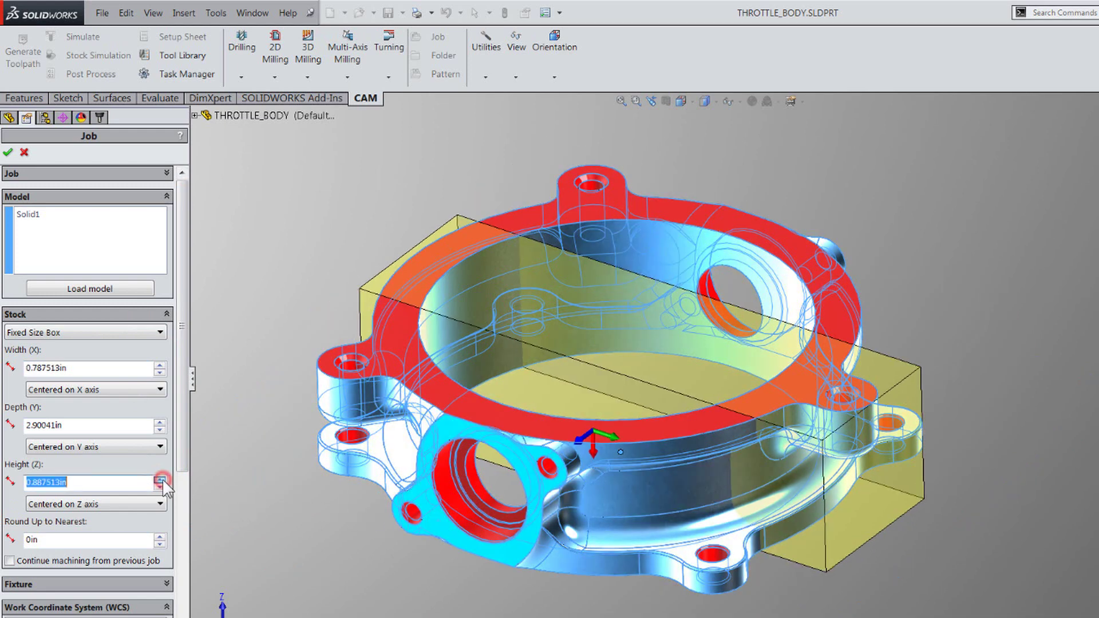
click(160, 480)
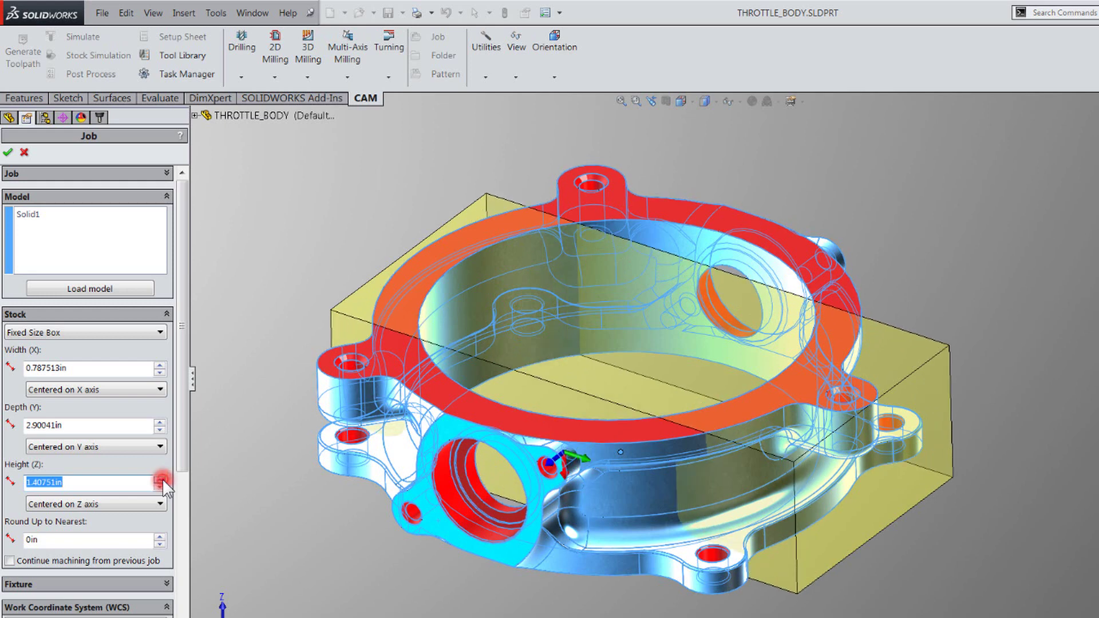
click(161, 480)
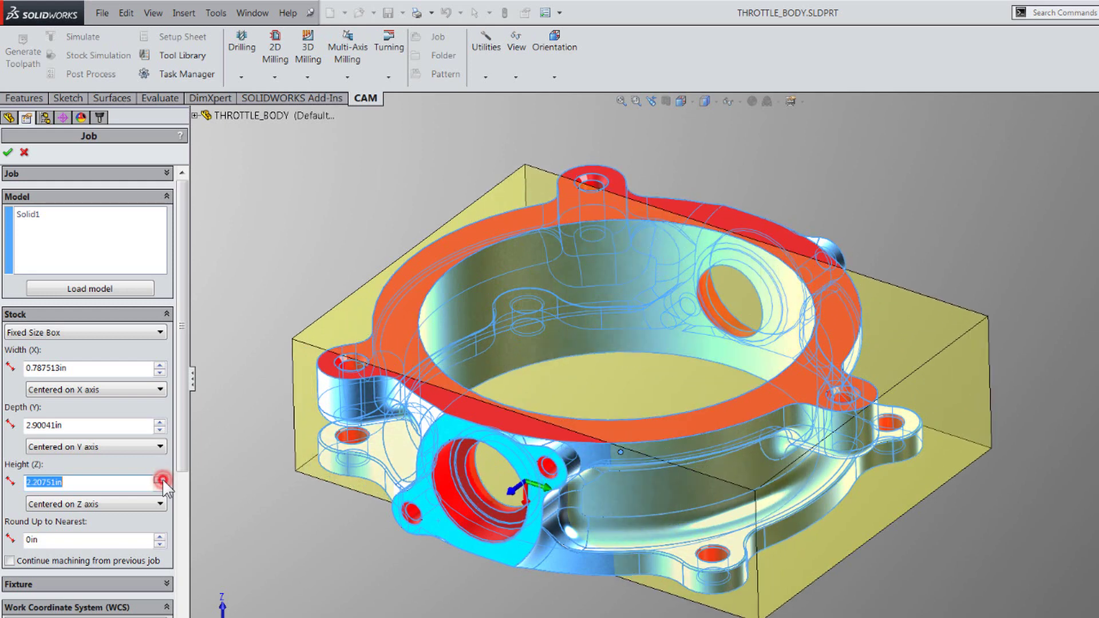
click(161, 480)
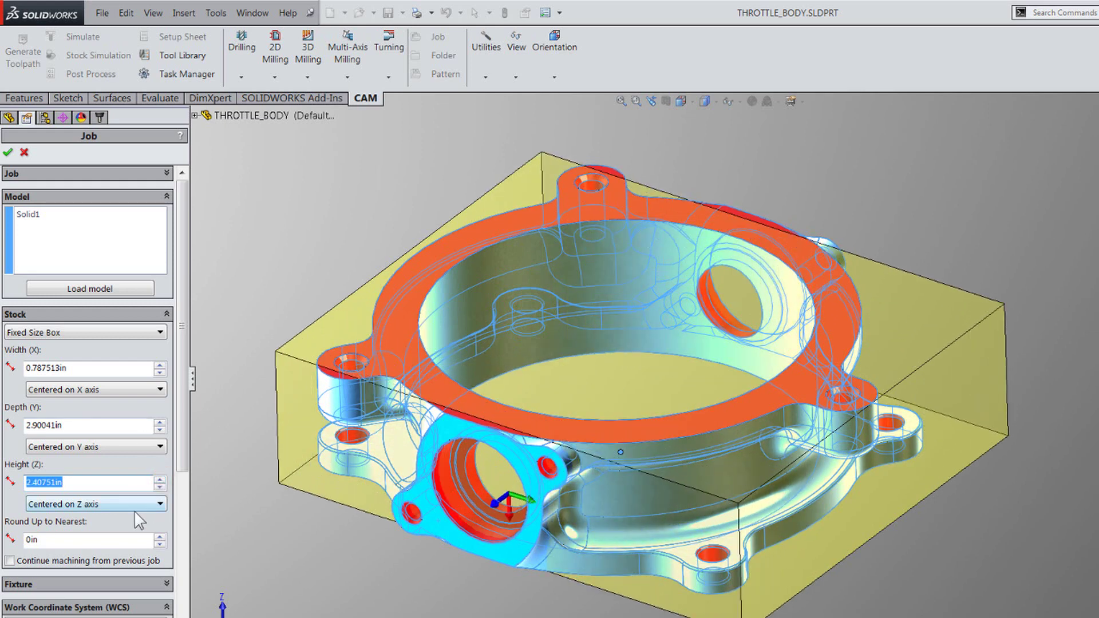
click(393, 331)
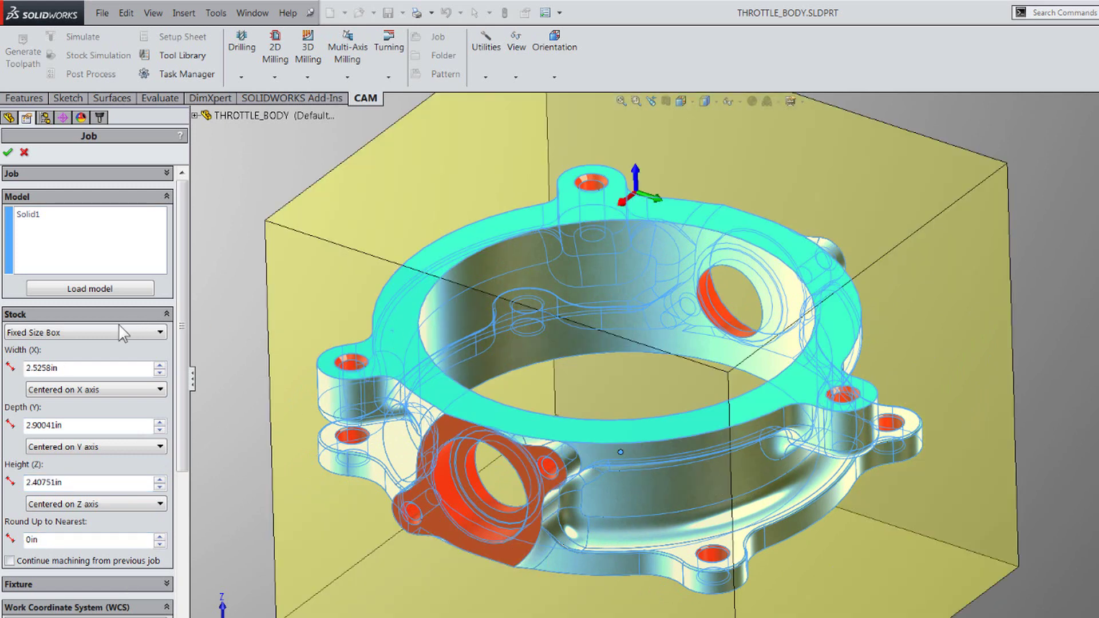
Step: Change the stock type to Cylindrical, aligning its axis to a face rather than an edge
scroll(159, 332, up, 1)
click(159, 332)
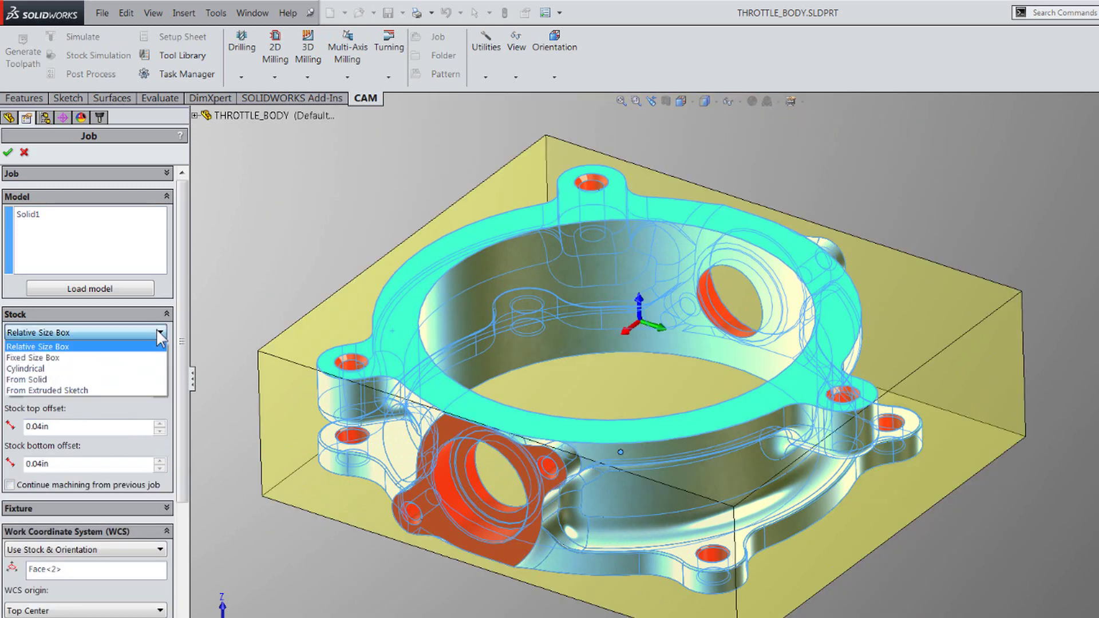
click(127, 376)
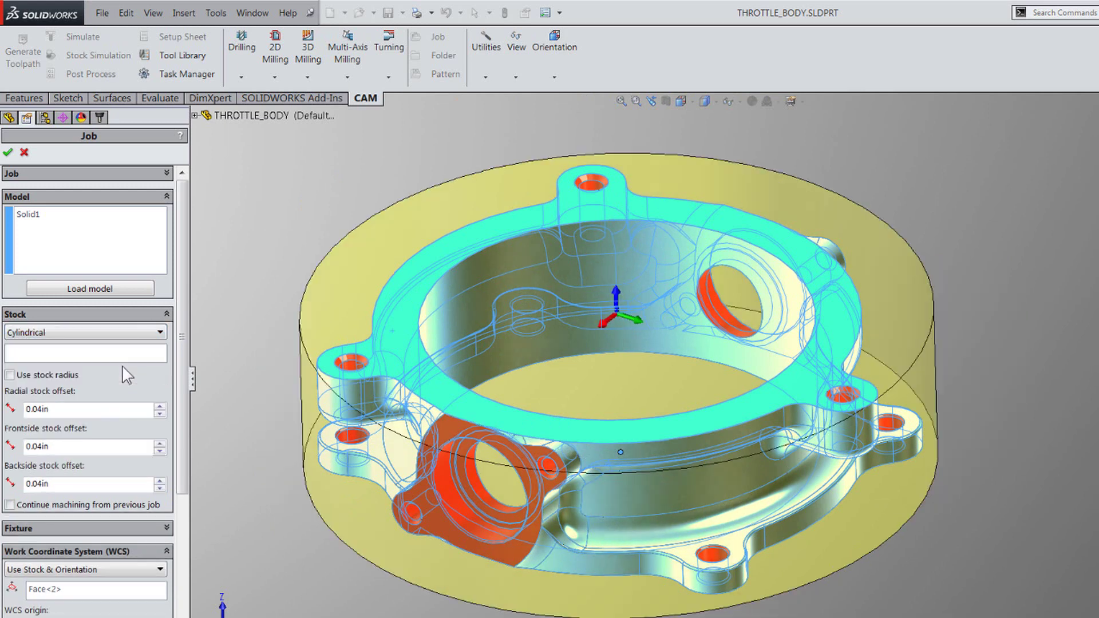
click(122, 356)
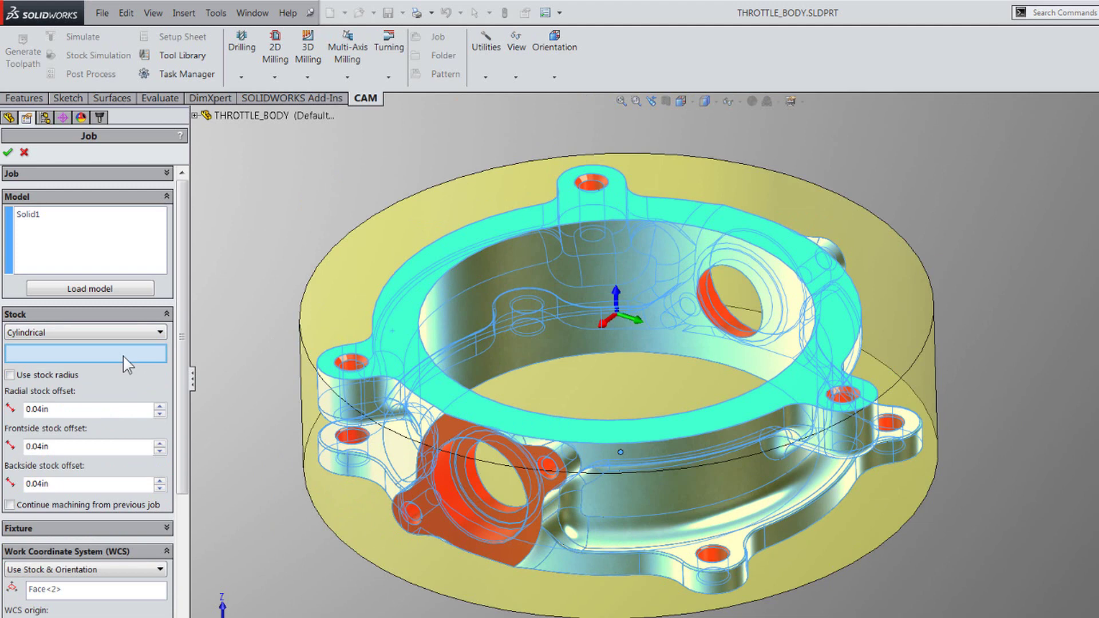
click(454, 527)
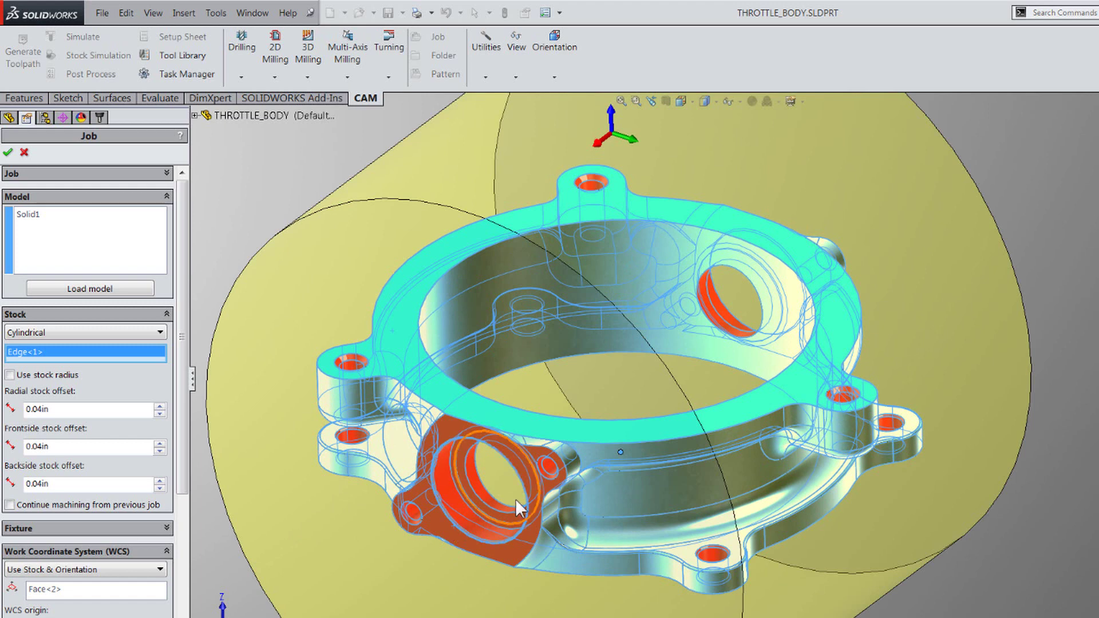
click(605, 449)
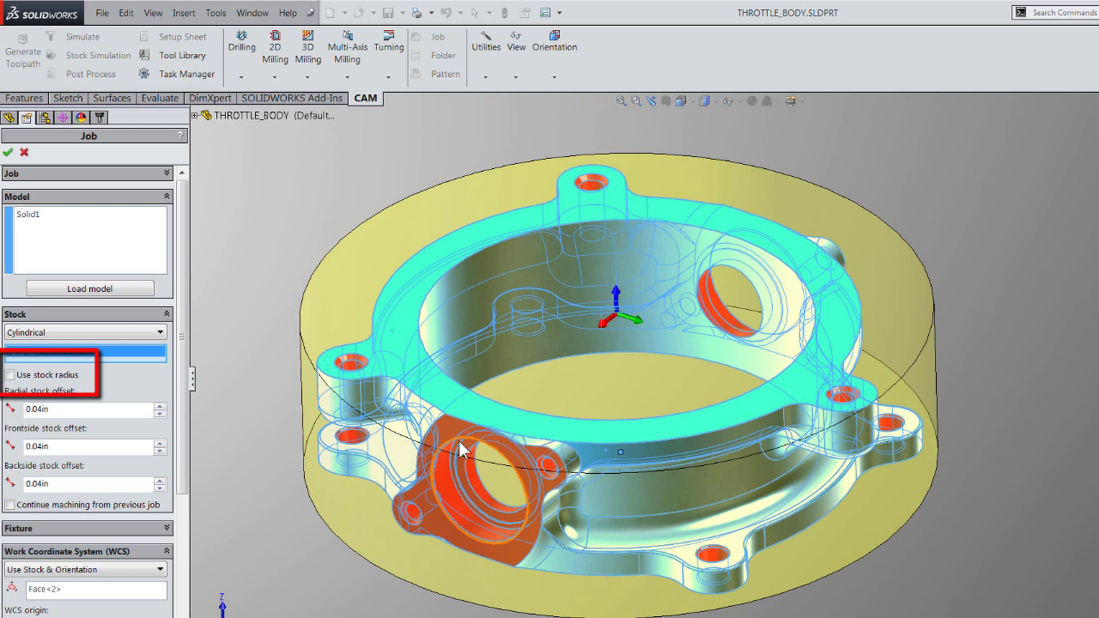
click(133, 332)
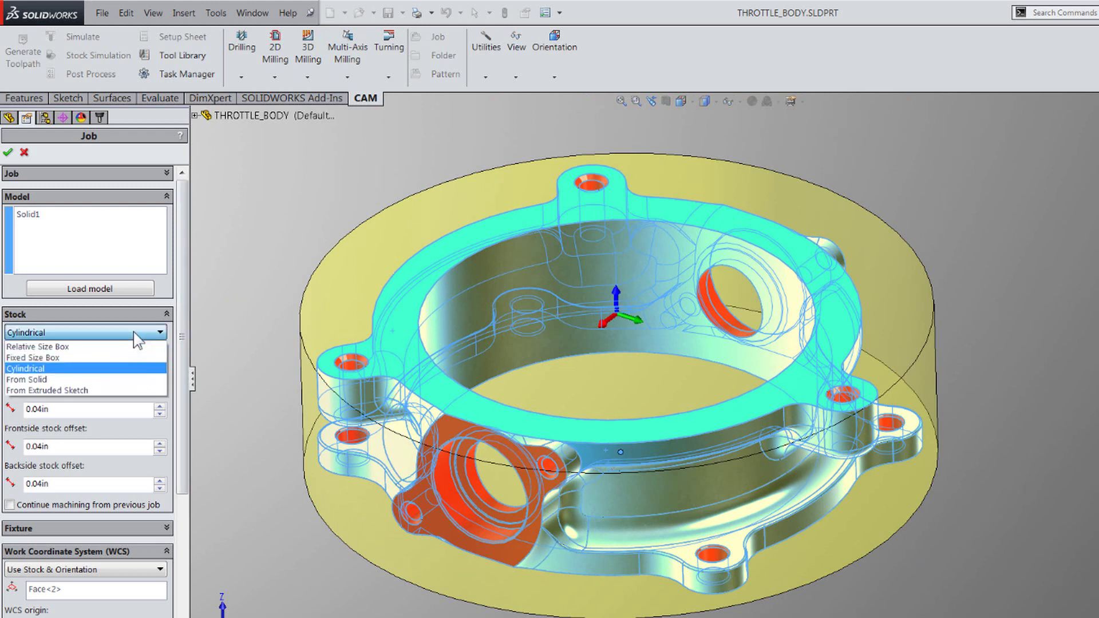
Step: Set the stock to From Sketch, close the Job, and inspect Sketch1's rectangle-and-circle outline
click(131, 392)
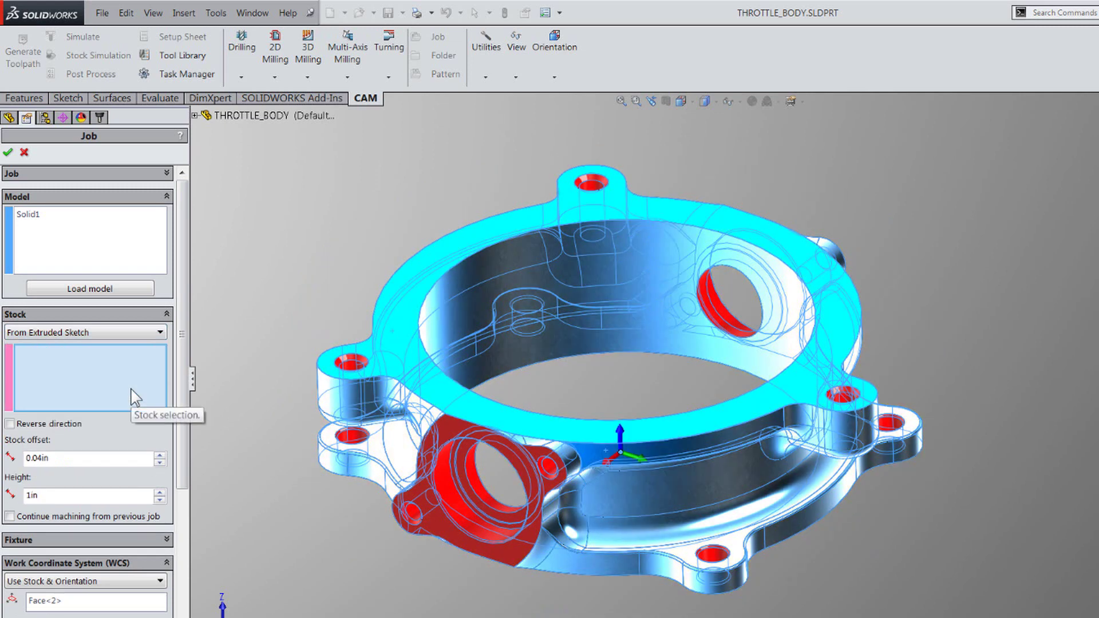
click(9, 153)
click(8, 119)
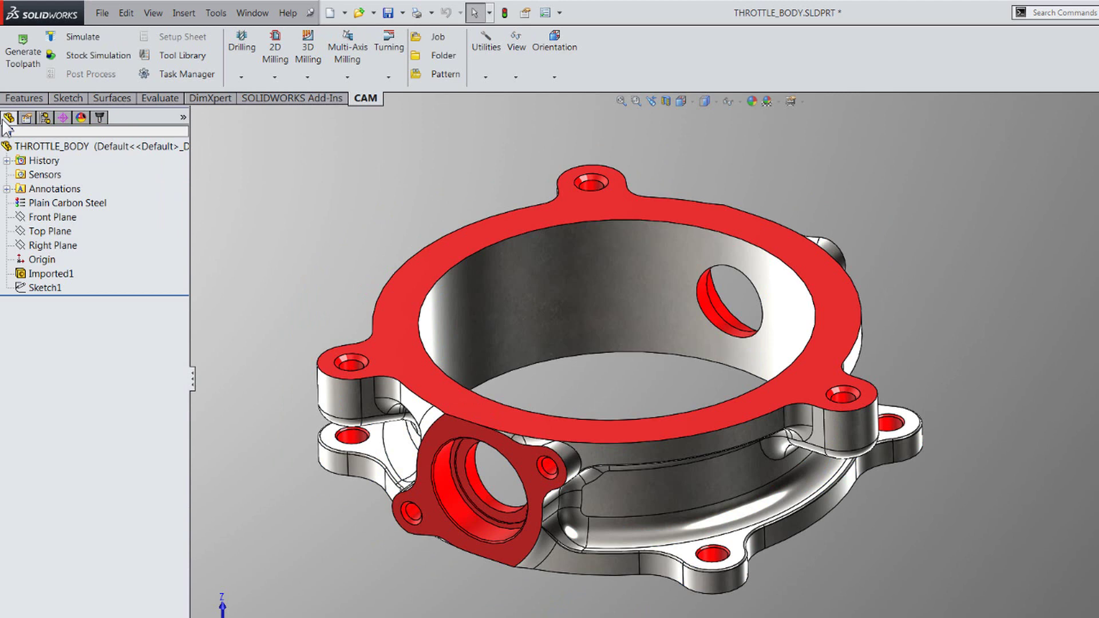
click(51, 288)
click(75, 346)
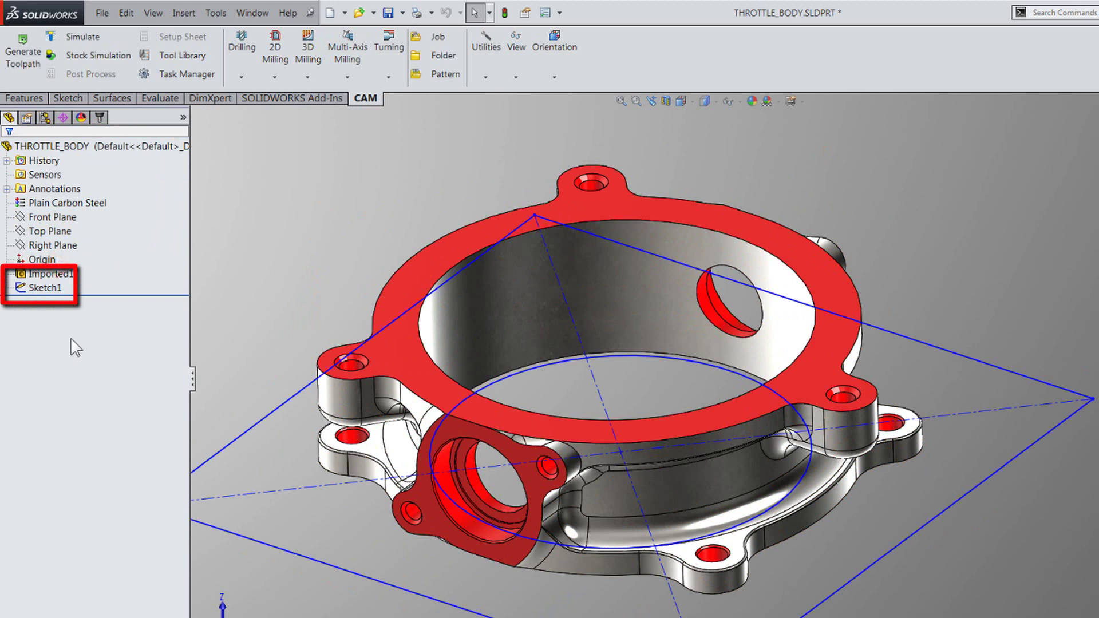
click(98, 118)
Step: Edit the Job to extrude stock from Sketch1 with 0.06in offset and 1in height
right_click(37, 147)
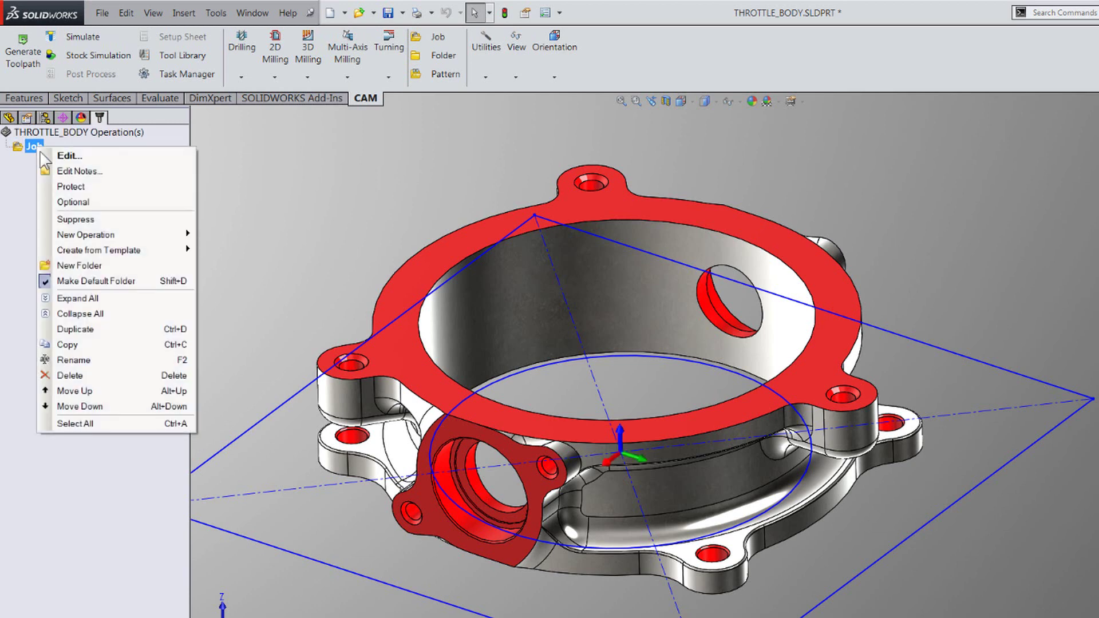
click(53, 157)
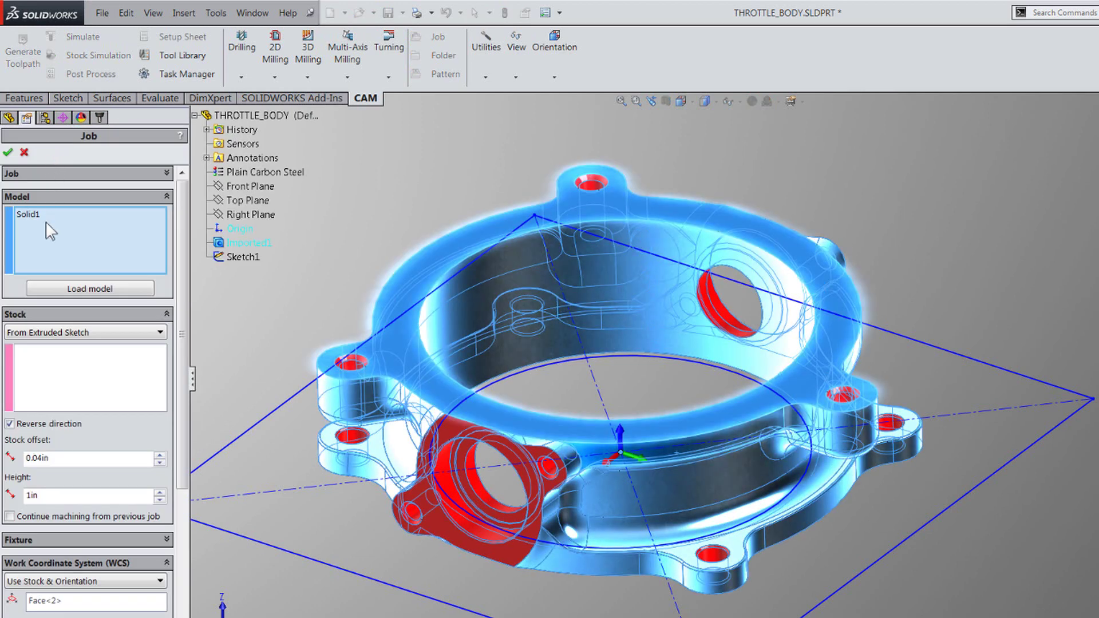
click(47, 367)
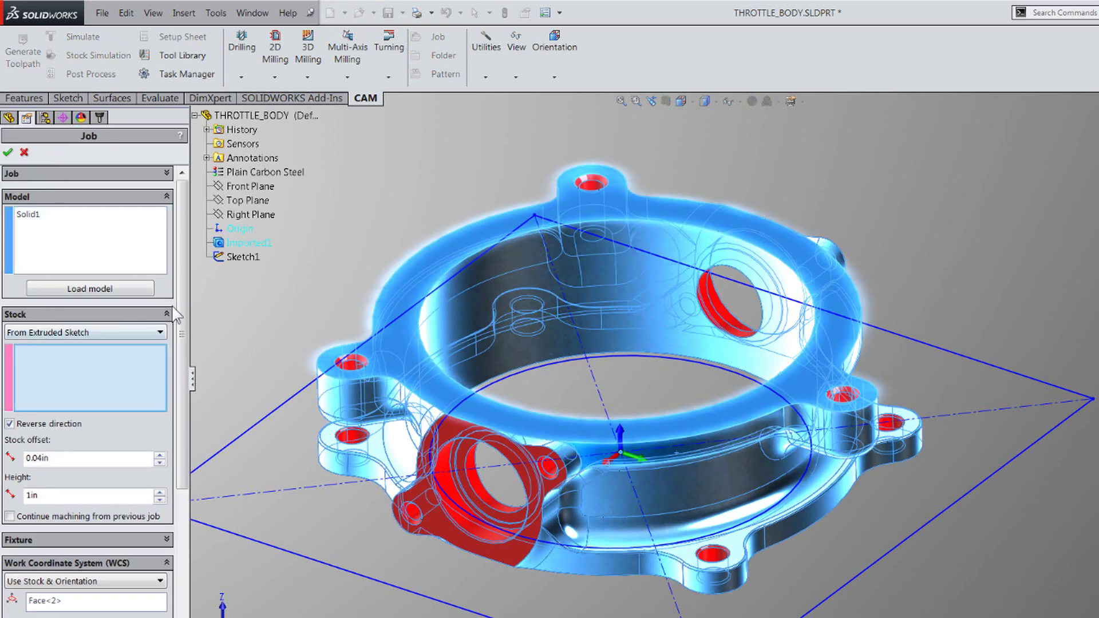
click(236, 260)
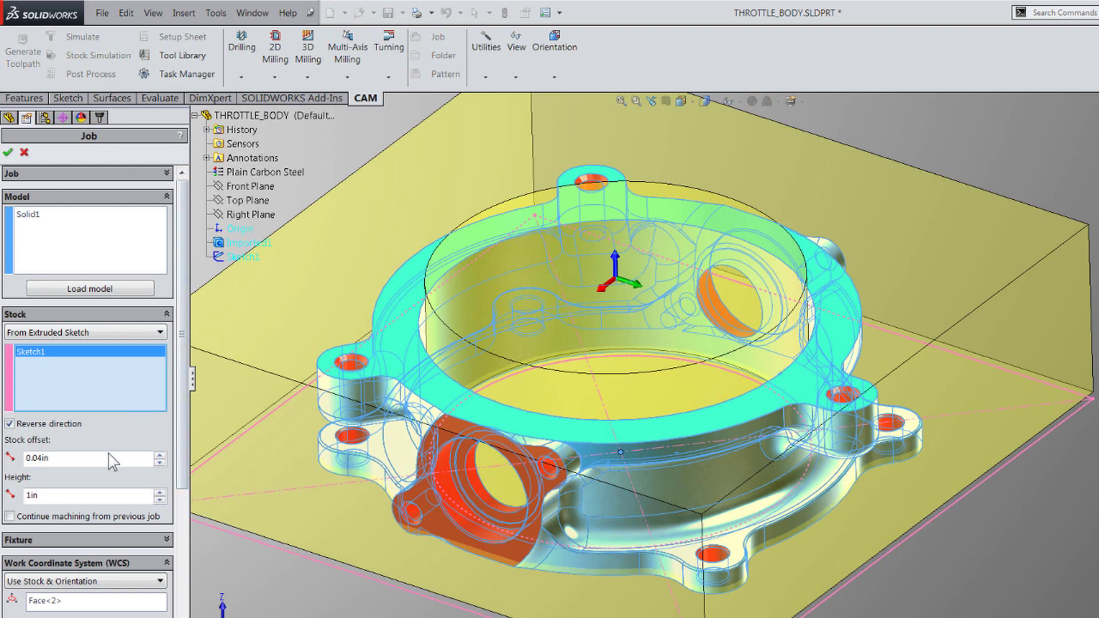
click(160, 455)
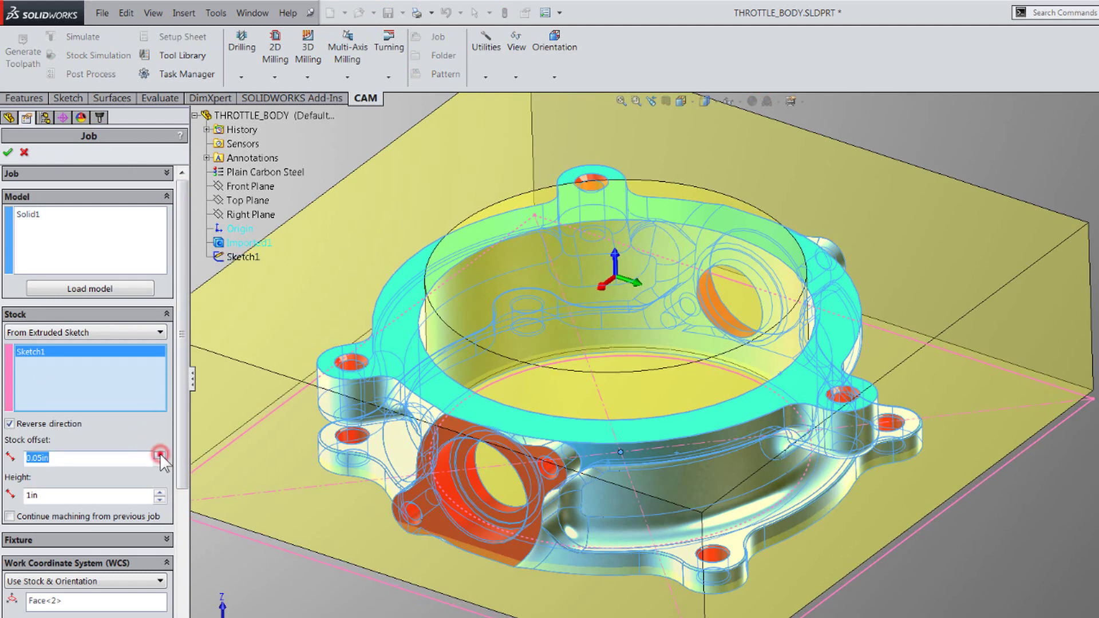
click(159, 455)
click(160, 492)
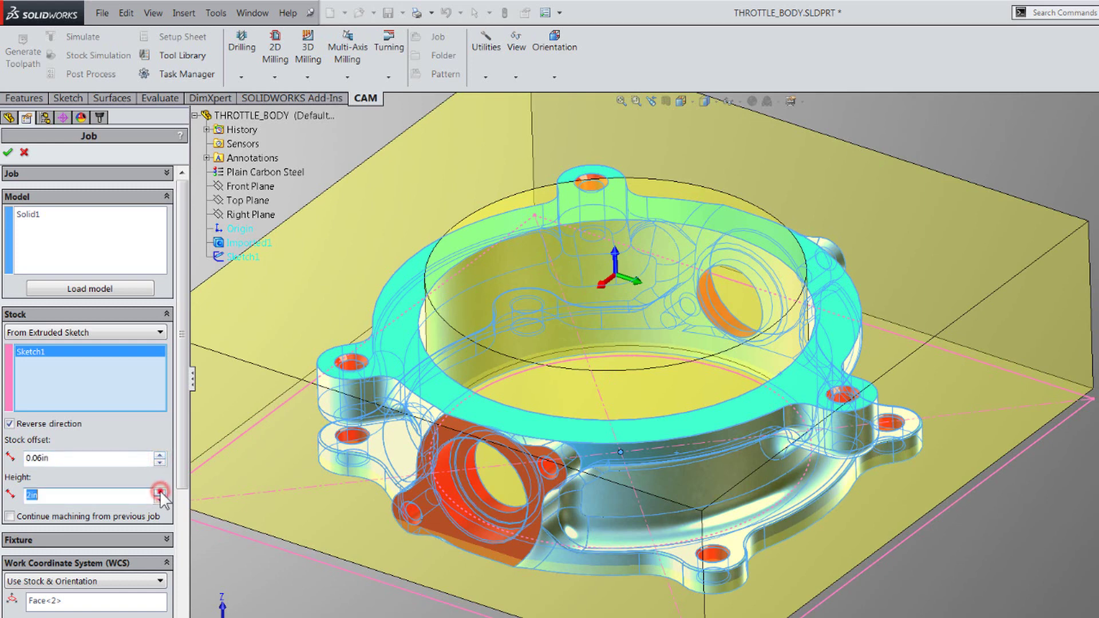
click(160, 493)
click(160, 492)
click(160, 502)
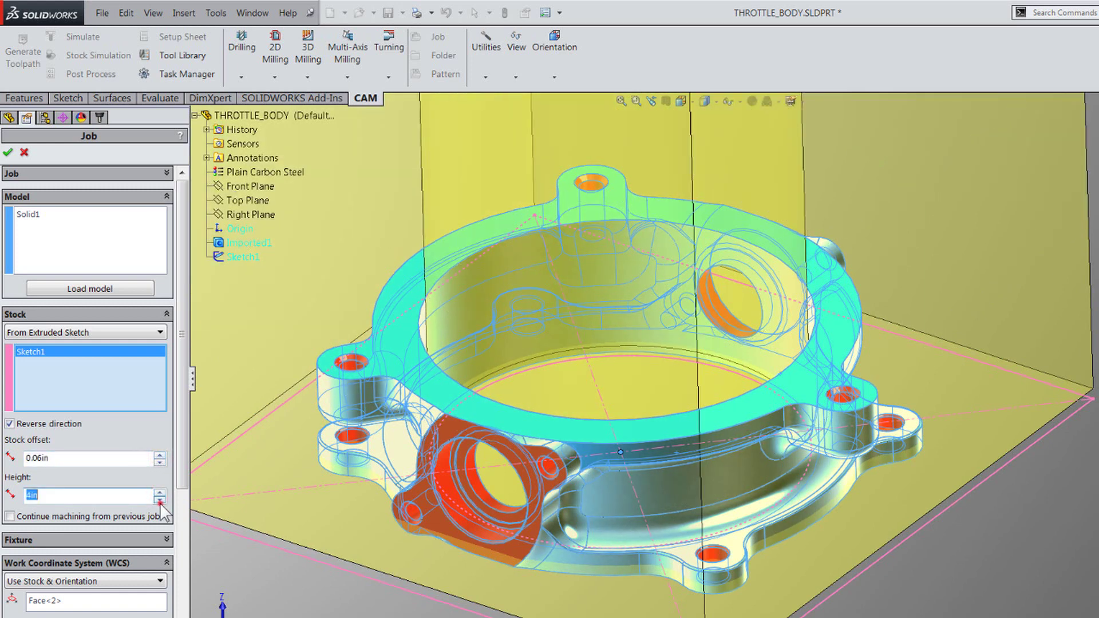
click(160, 502)
click(160, 501)
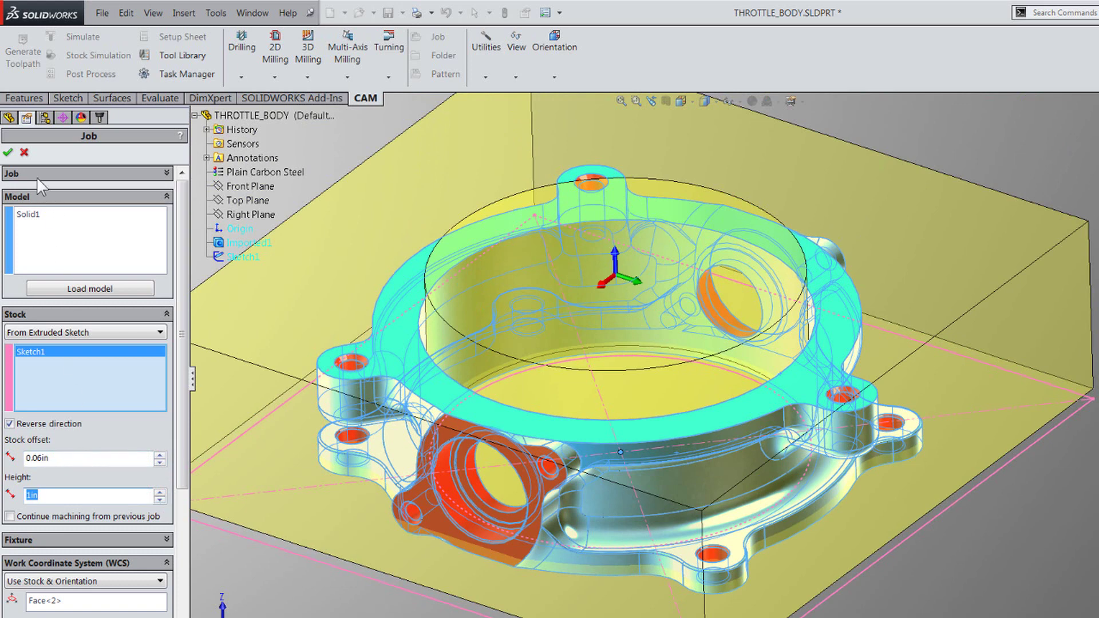
Step: Cancel the Job edits and return to the Features tab and FeatureManager tree
click(24, 152)
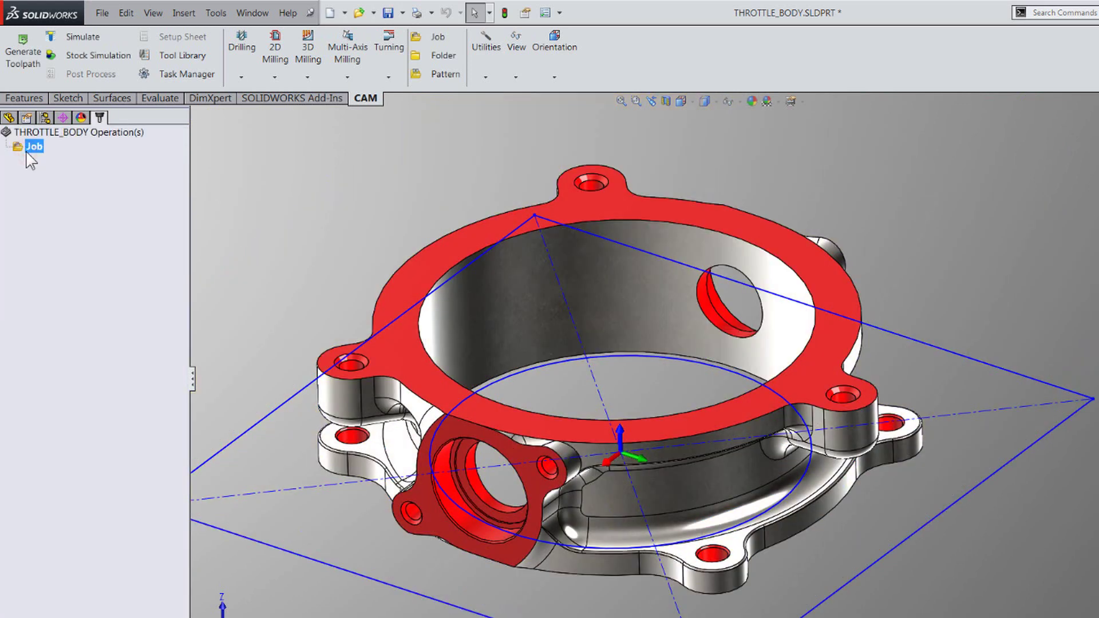
click(25, 101)
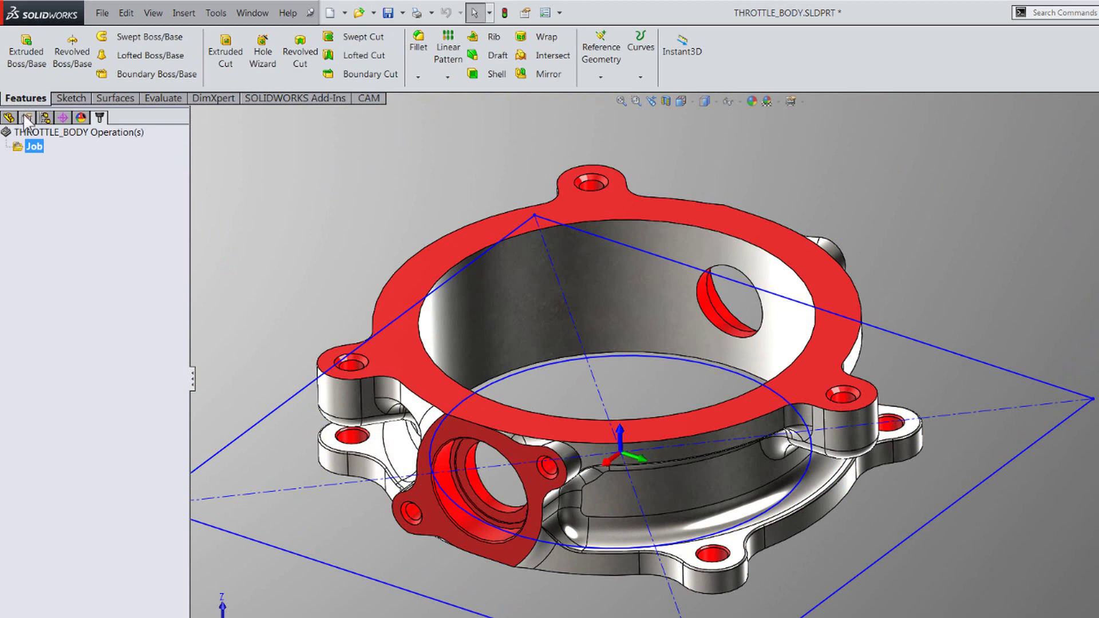
click(8, 118)
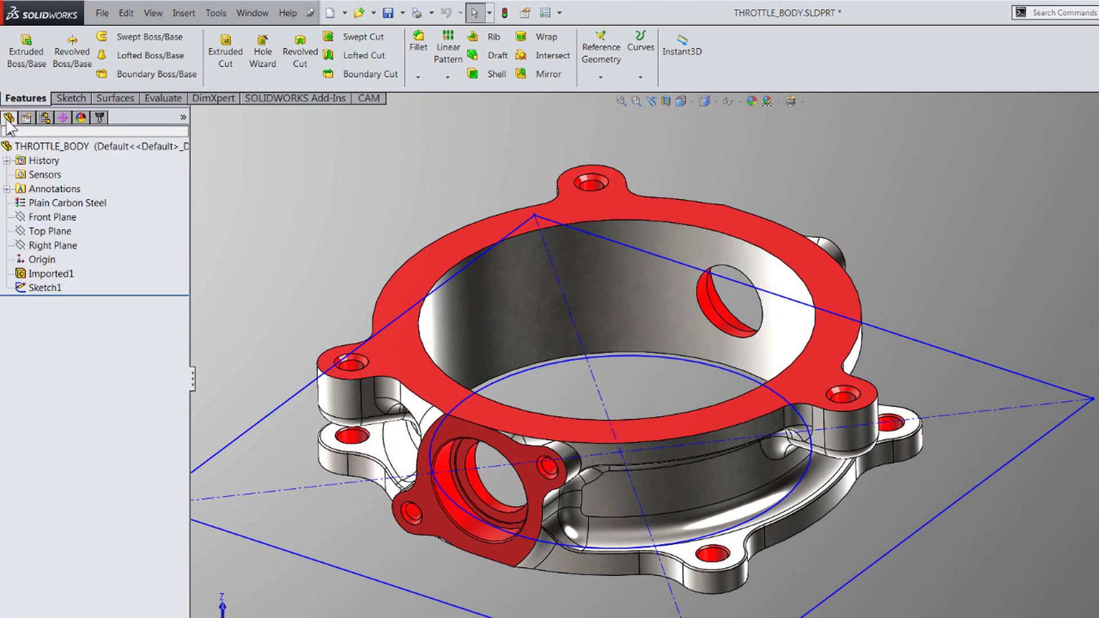
Step: Extrude Sketch1 up to the top flange face with Merge result unchecked
click(36, 286)
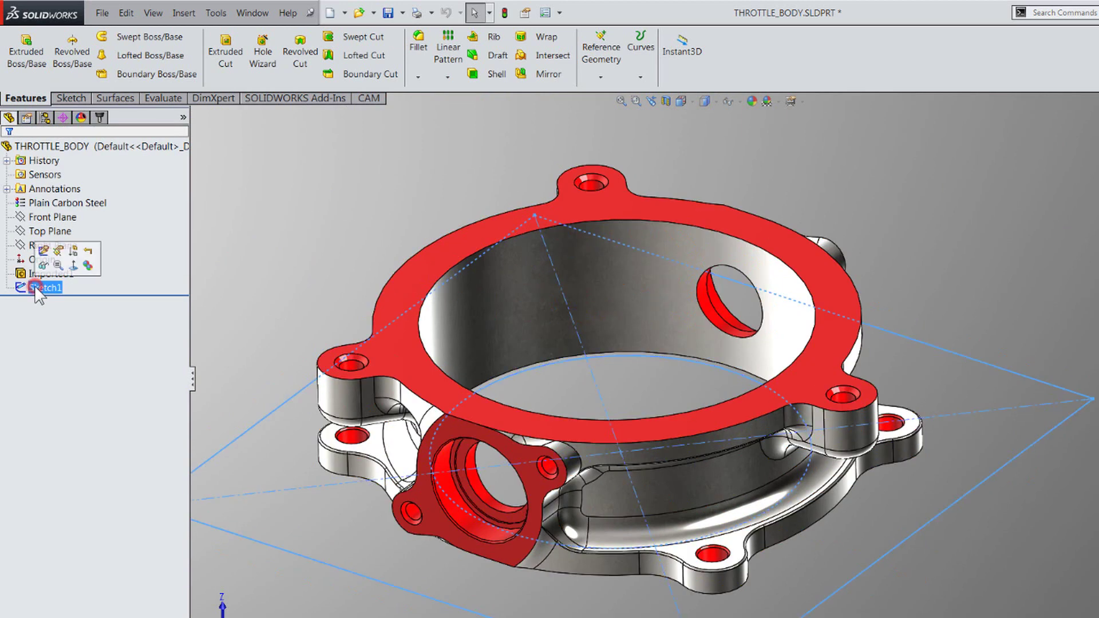
click(27, 52)
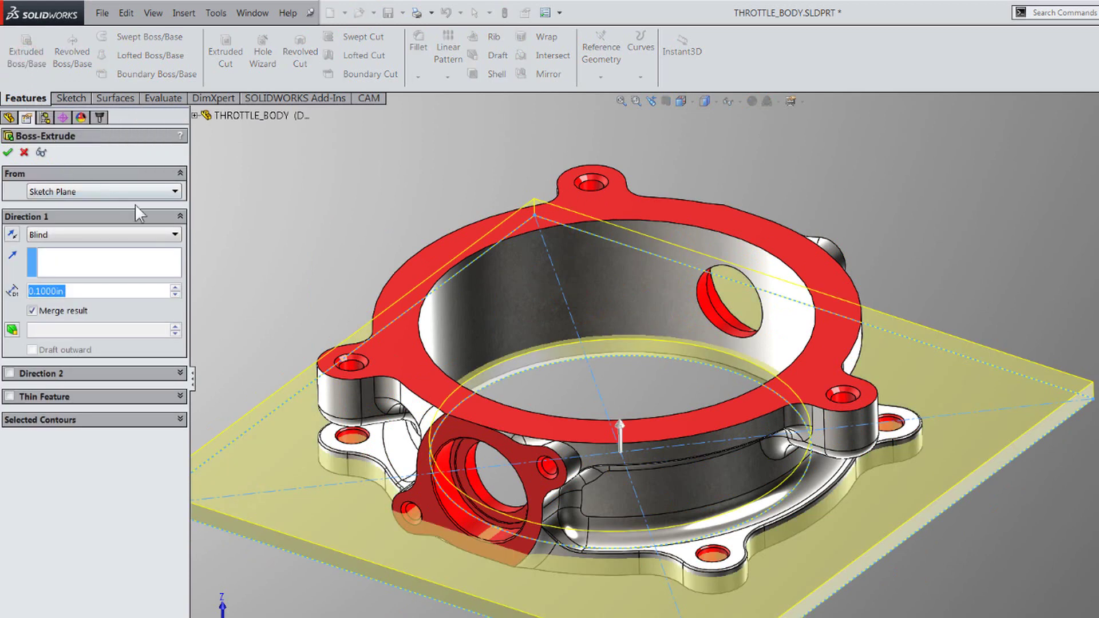
click(424, 356)
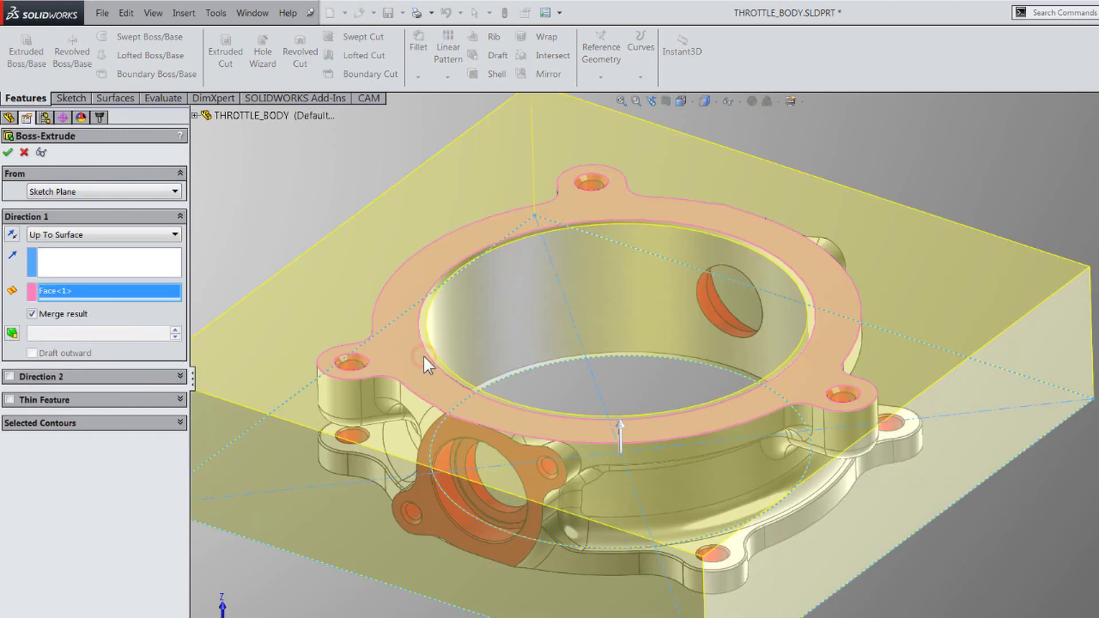
click(33, 314)
click(8, 152)
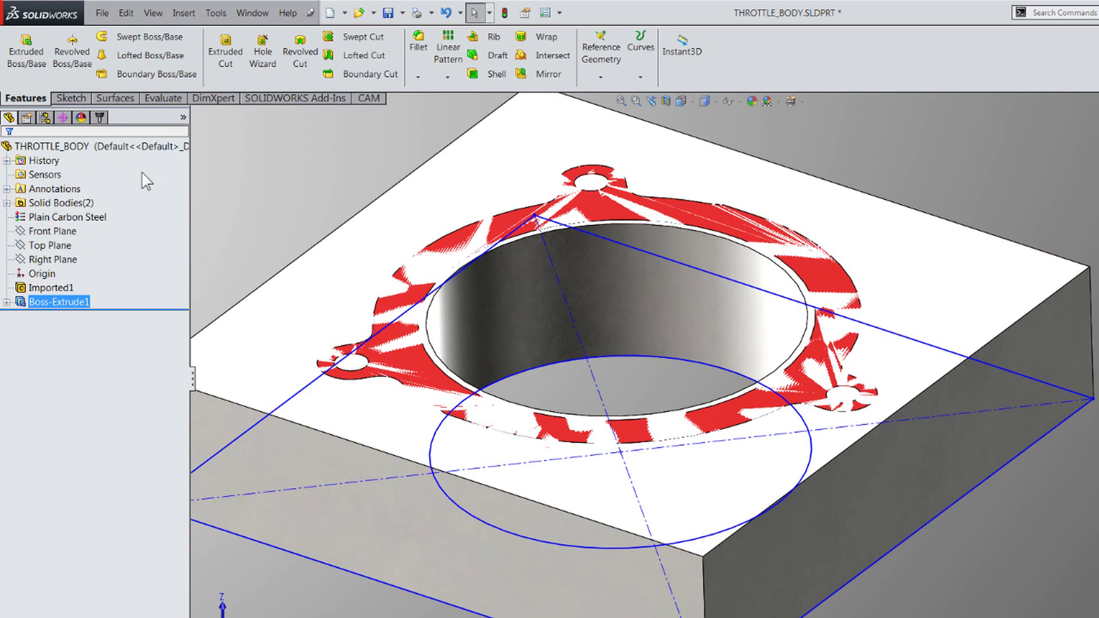
Step: Hide the Boss-Extrude1 solid body
click(7, 202)
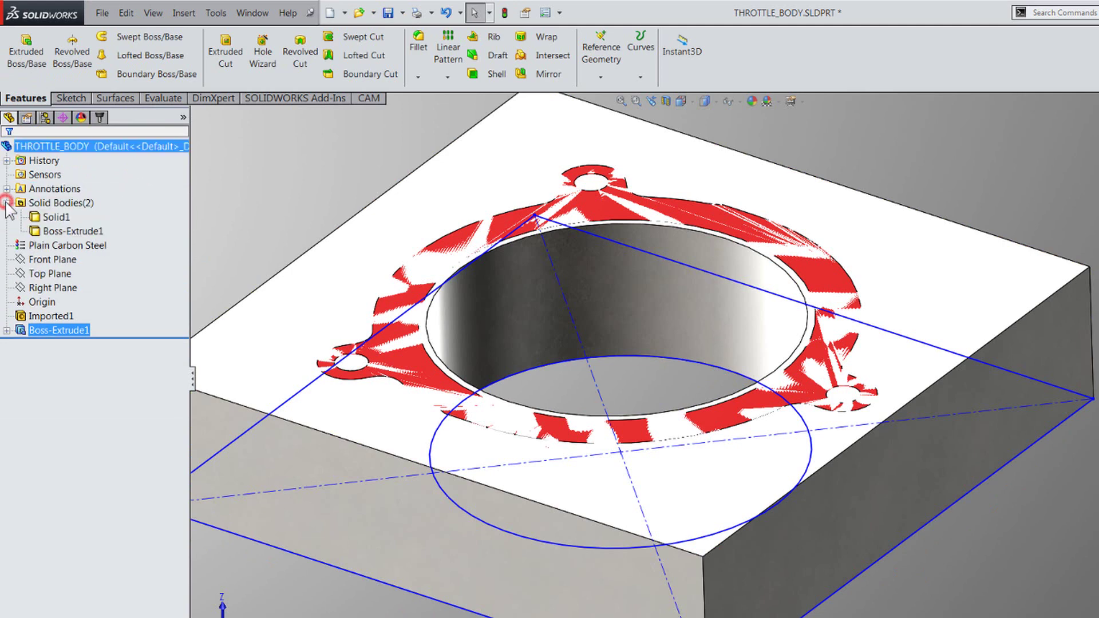
click(69, 229)
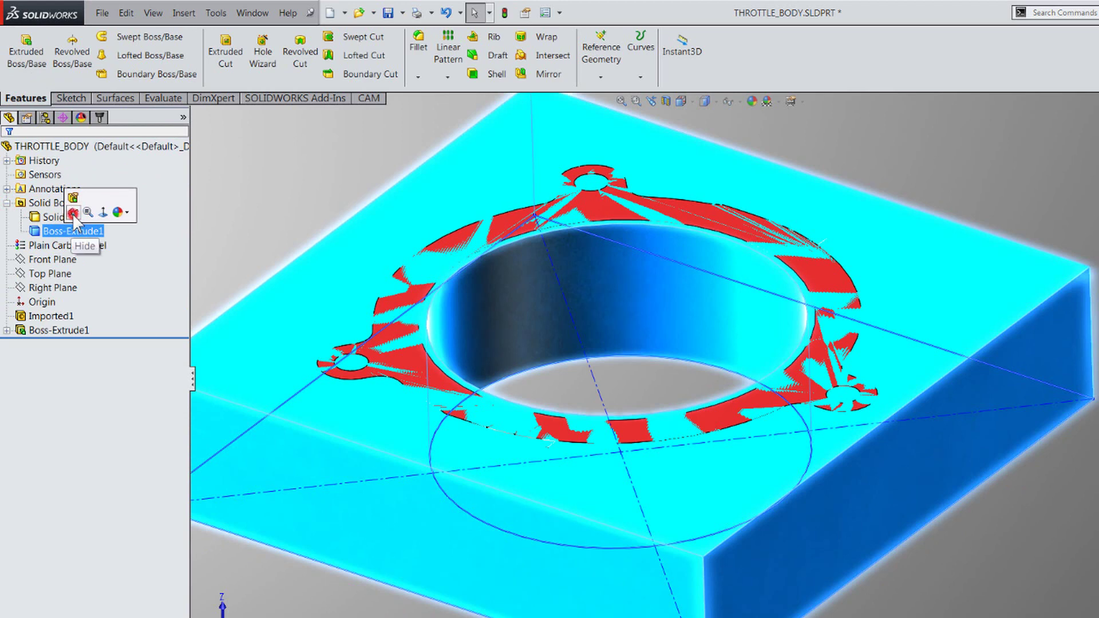
click(73, 213)
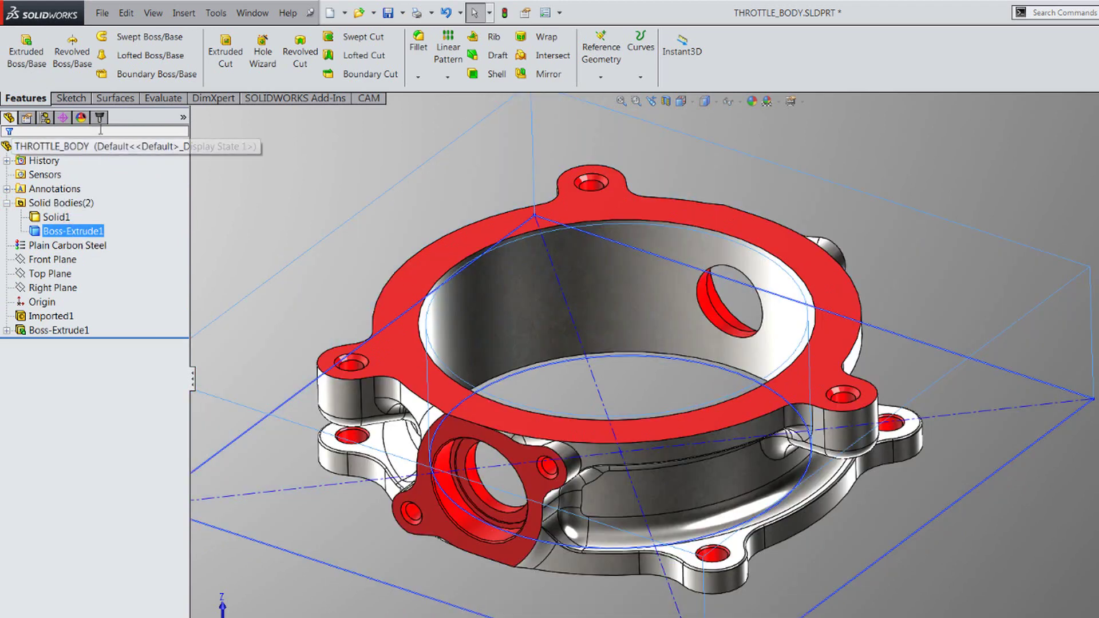
Step: Preview Boss-Extrude1 as From Solid stock in the Job settings, then cancel
click(100, 119)
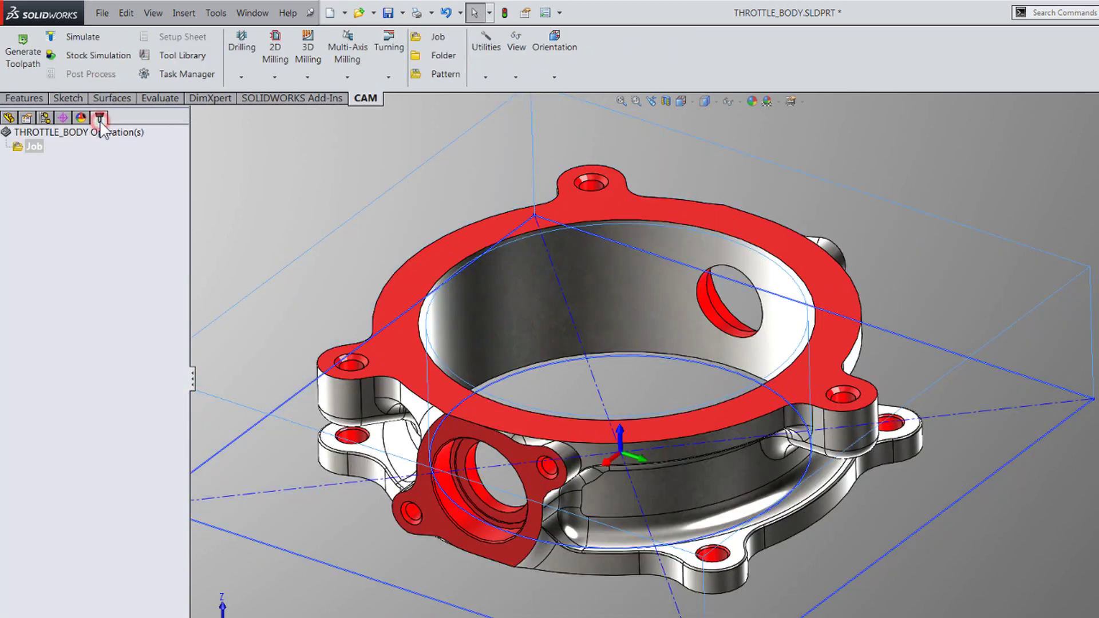
right_click(33, 147)
click(60, 160)
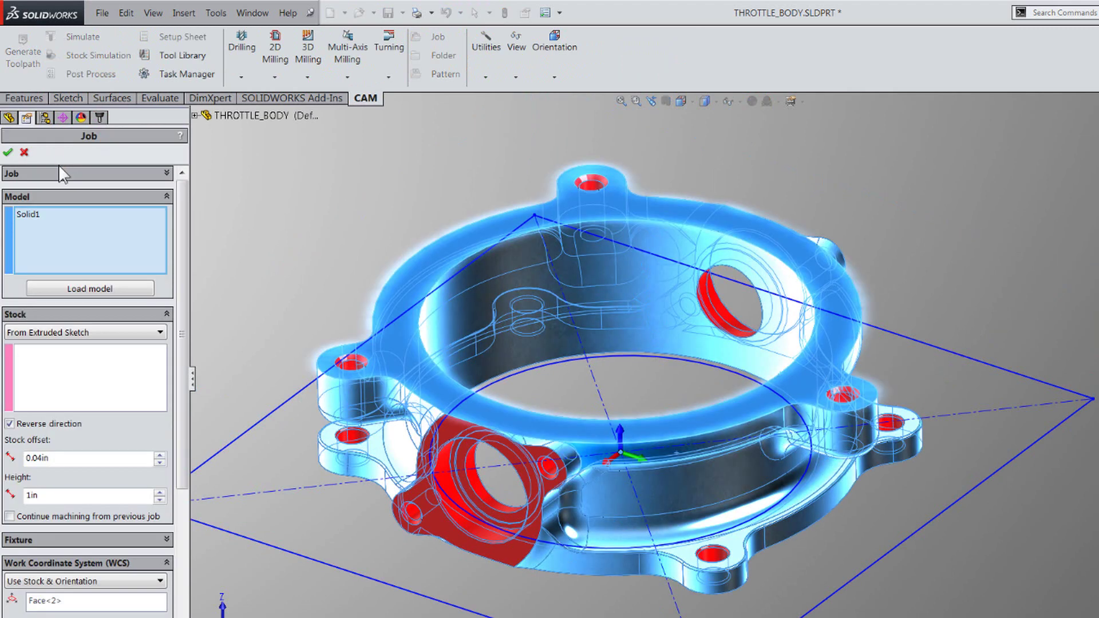
click(54, 332)
click(53, 380)
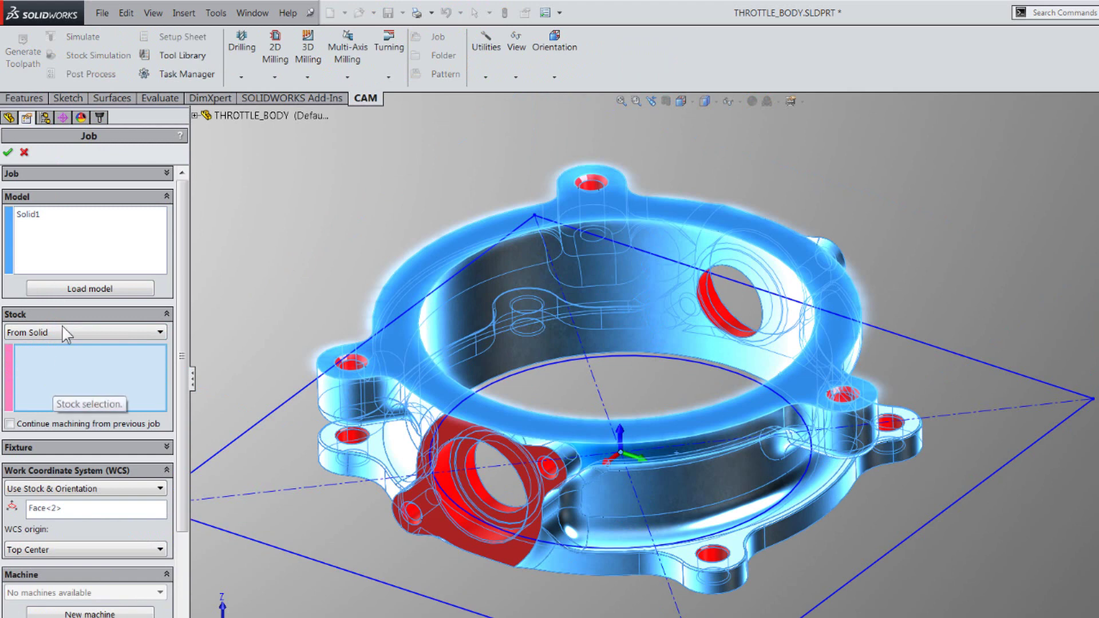
click(194, 115)
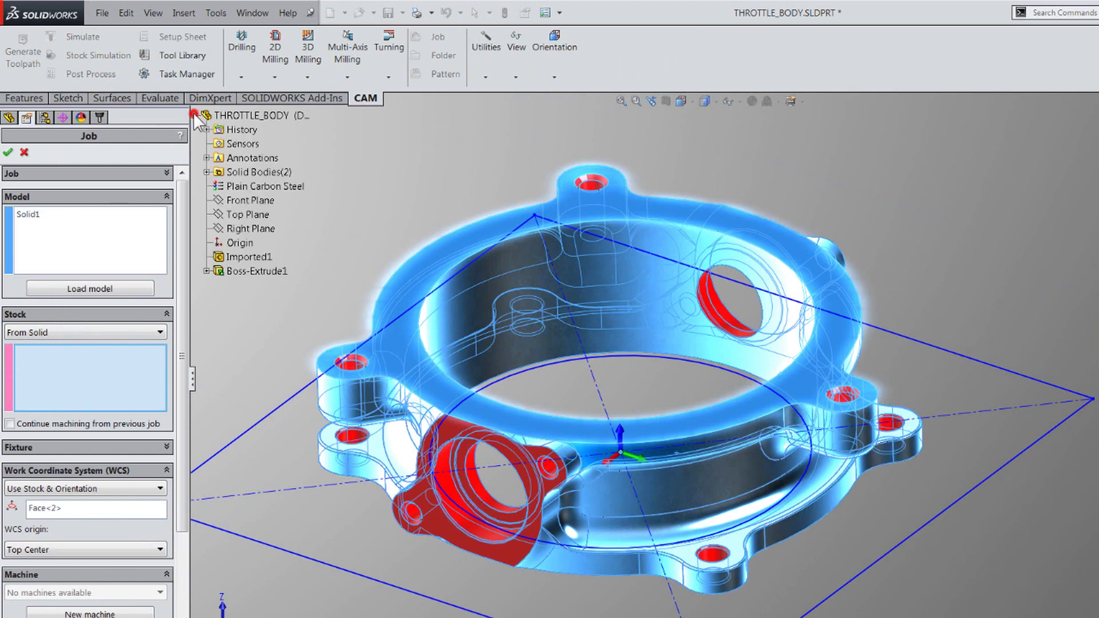
click(207, 172)
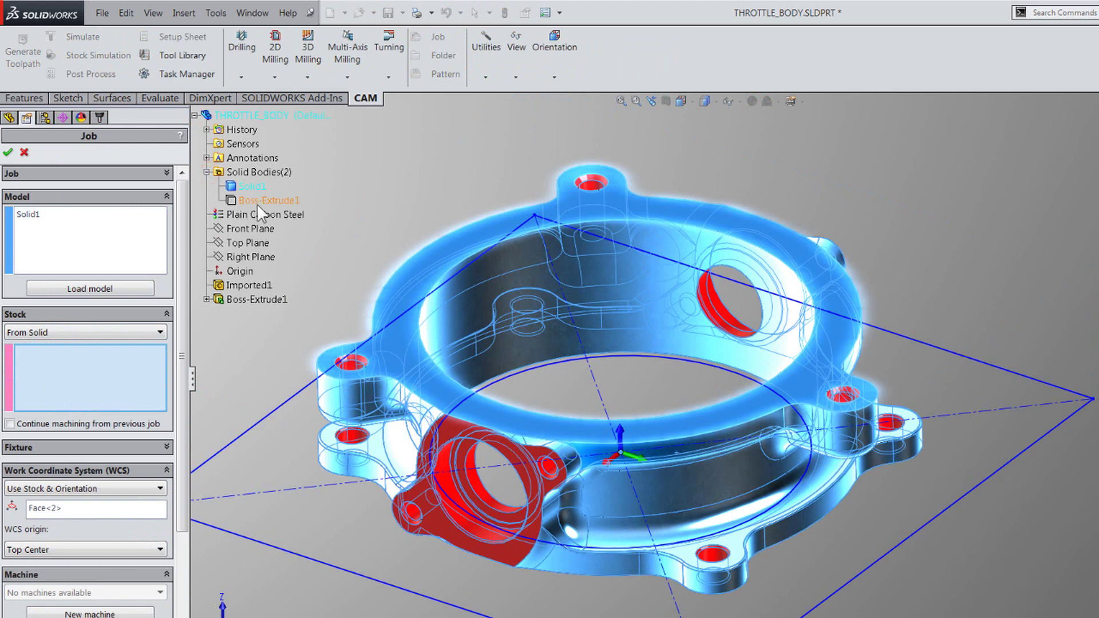
click(262, 201)
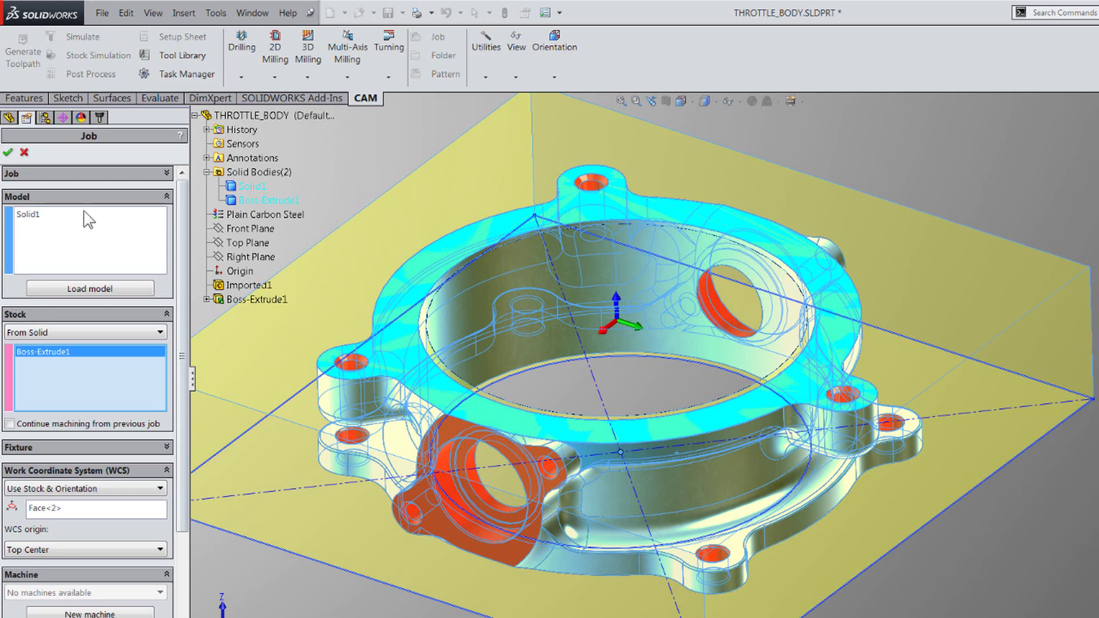
click(24, 153)
click(9, 118)
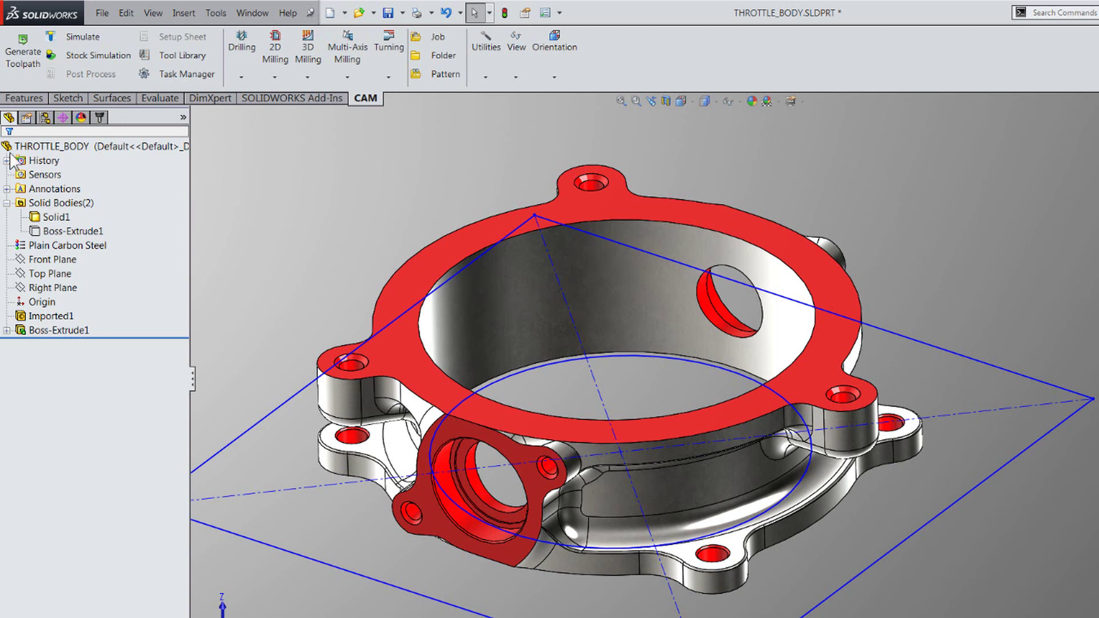
Step: Delete the Boss-Extrude1 feature and confirm the deletion
click(54, 331)
key(Delete)
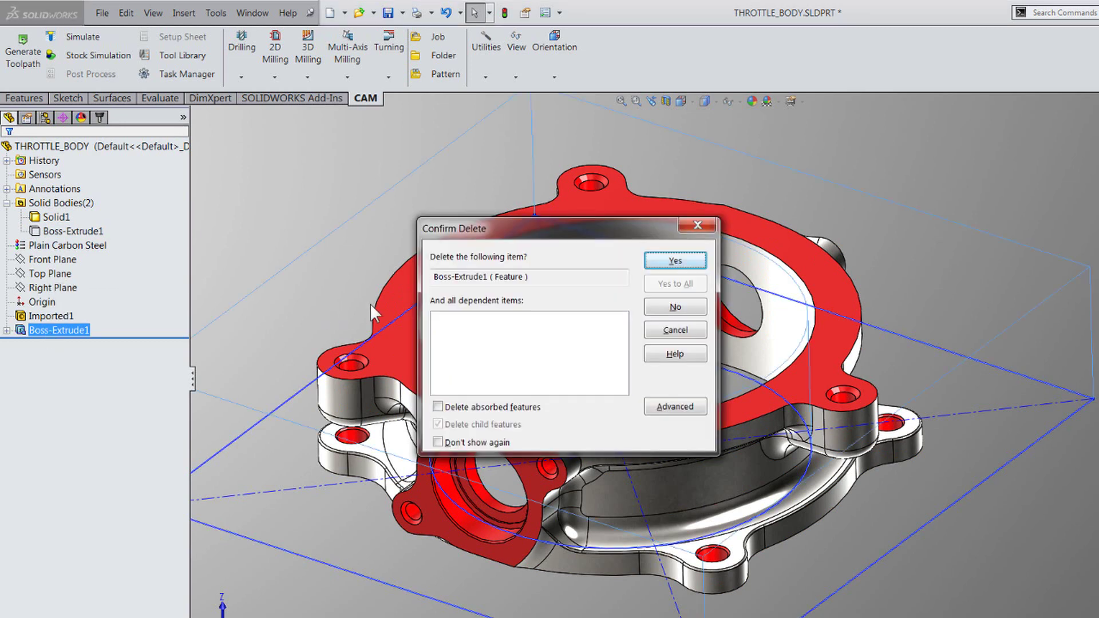
click(676, 260)
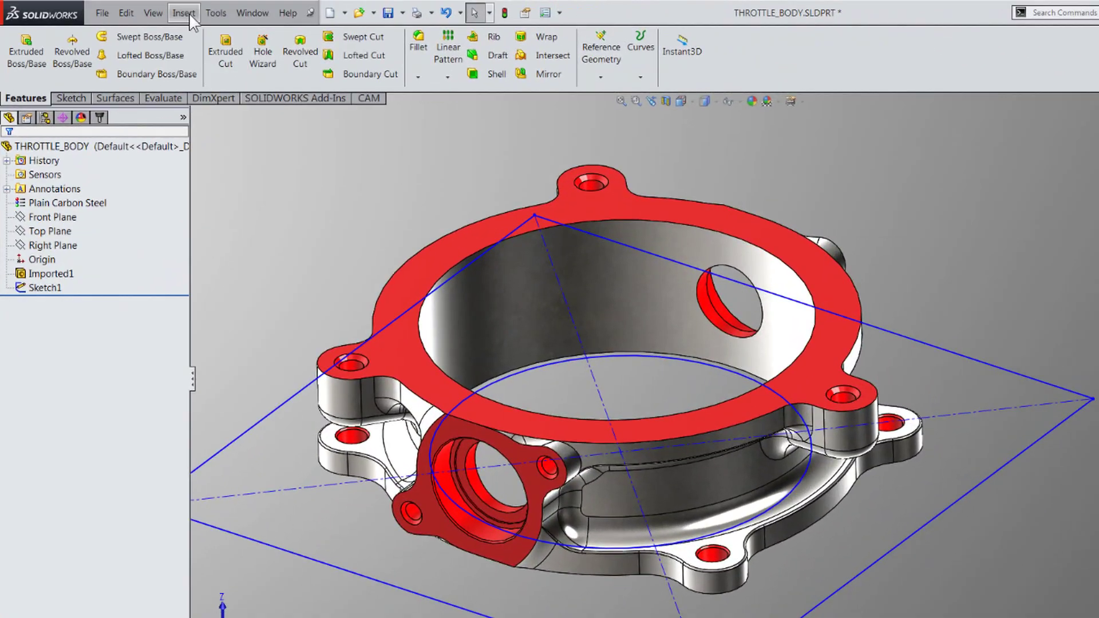
Step: Insert THROTTLE_BODY_CASTING.SLDPRT as a part, placed at the origin
click(188, 12)
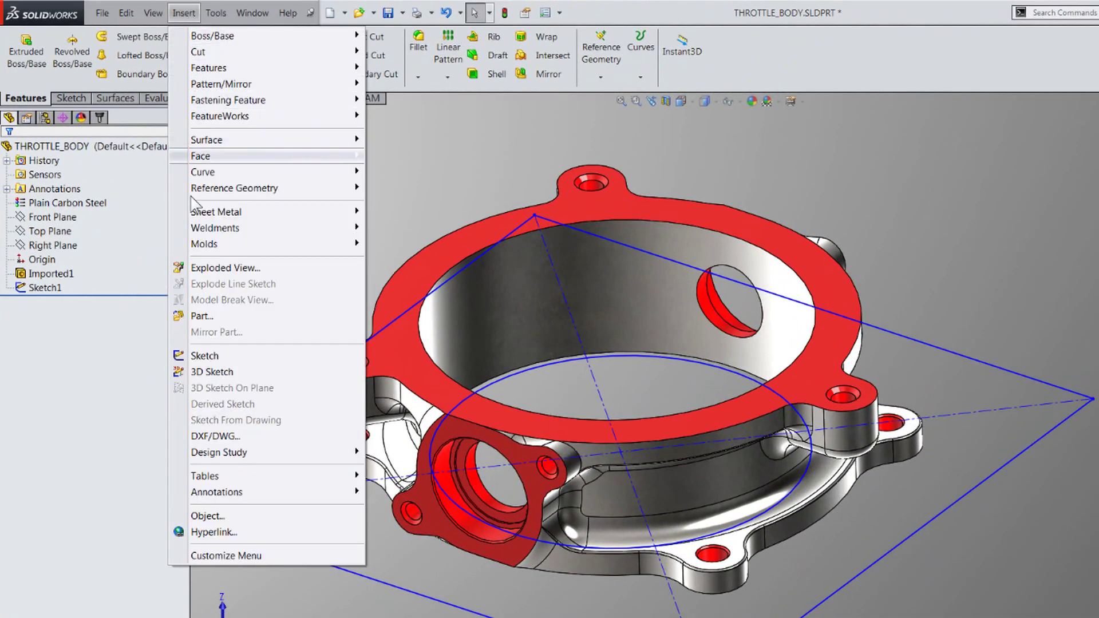
click(184, 316)
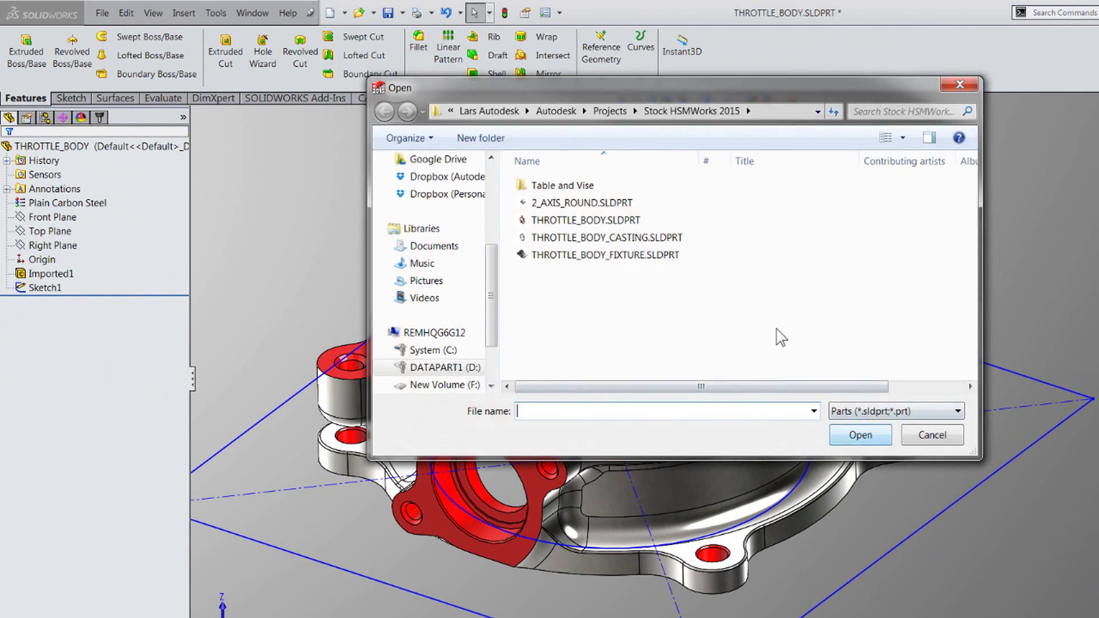
double_click(664, 239)
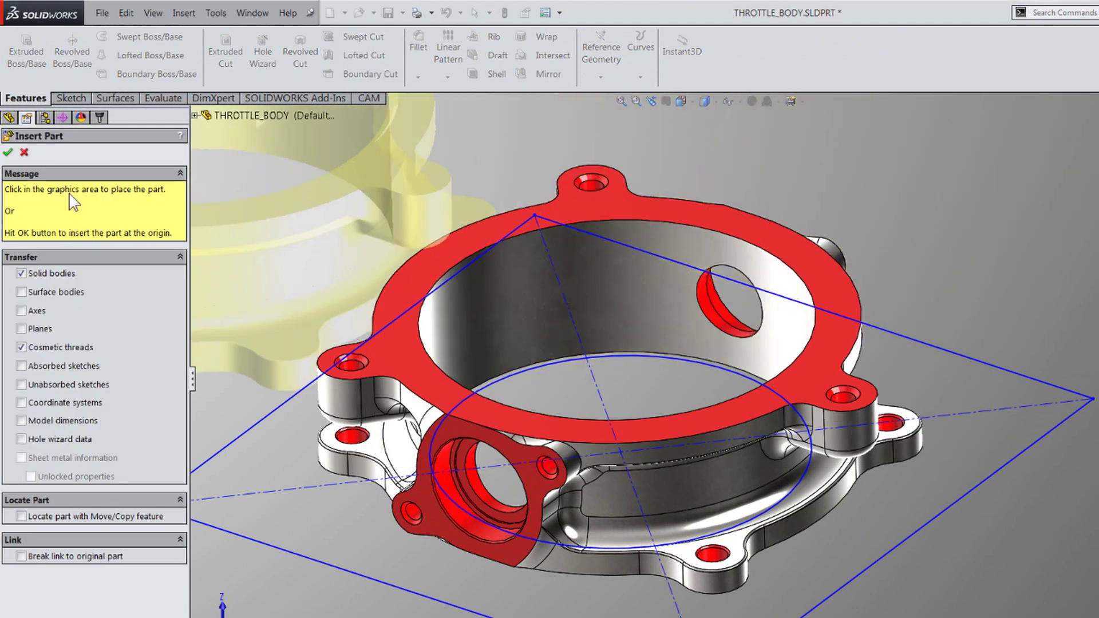
click(8, 153)
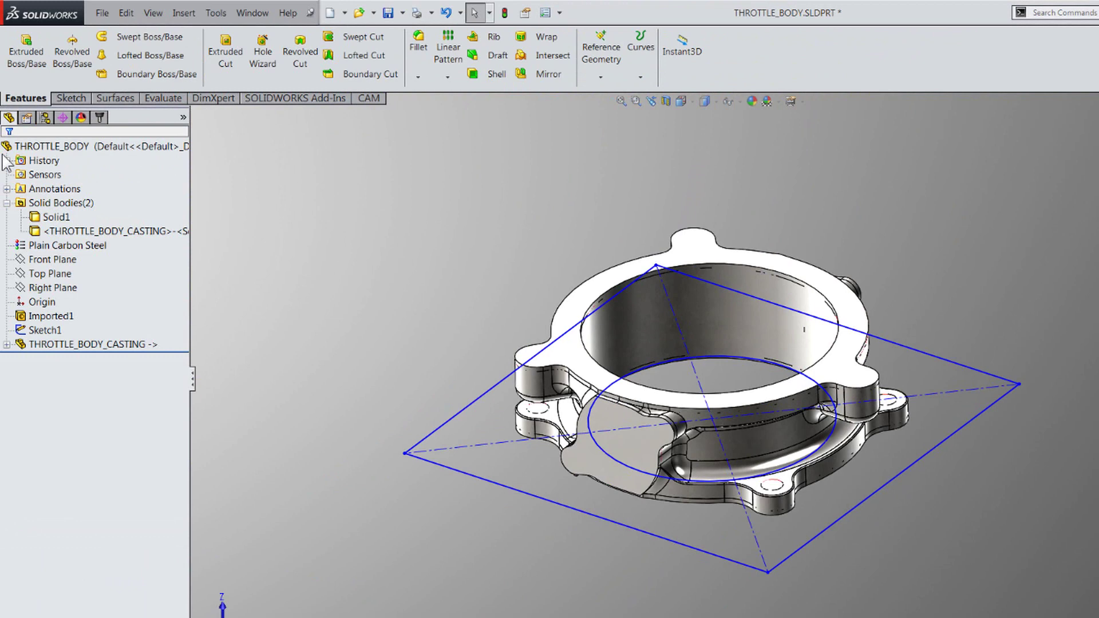
Step: Hide the casting body, then set the Job's stock to From Solid using THROTTLE_BODY_CASTING
click(80, 234)
click(87, 212)
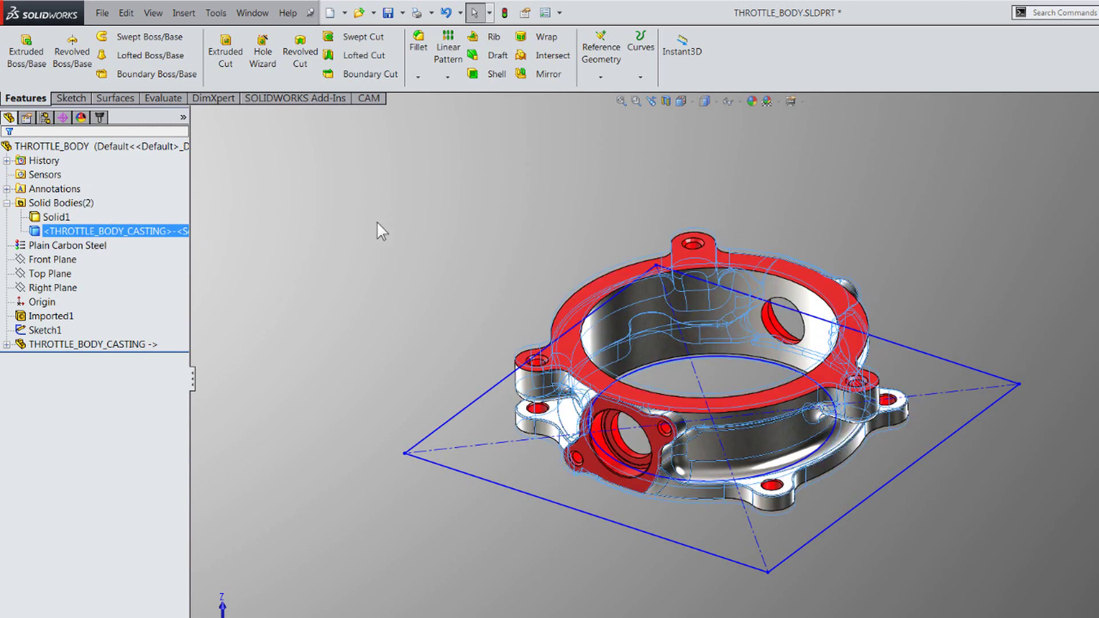
click(100, 118)
right_click(24, 150)
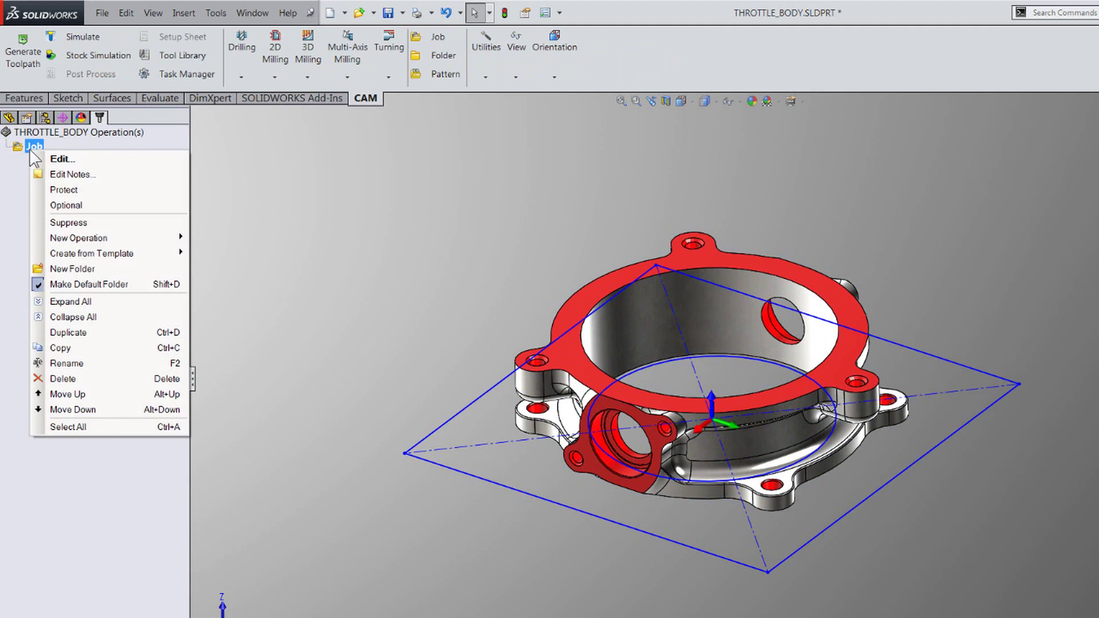
click(54, 158)
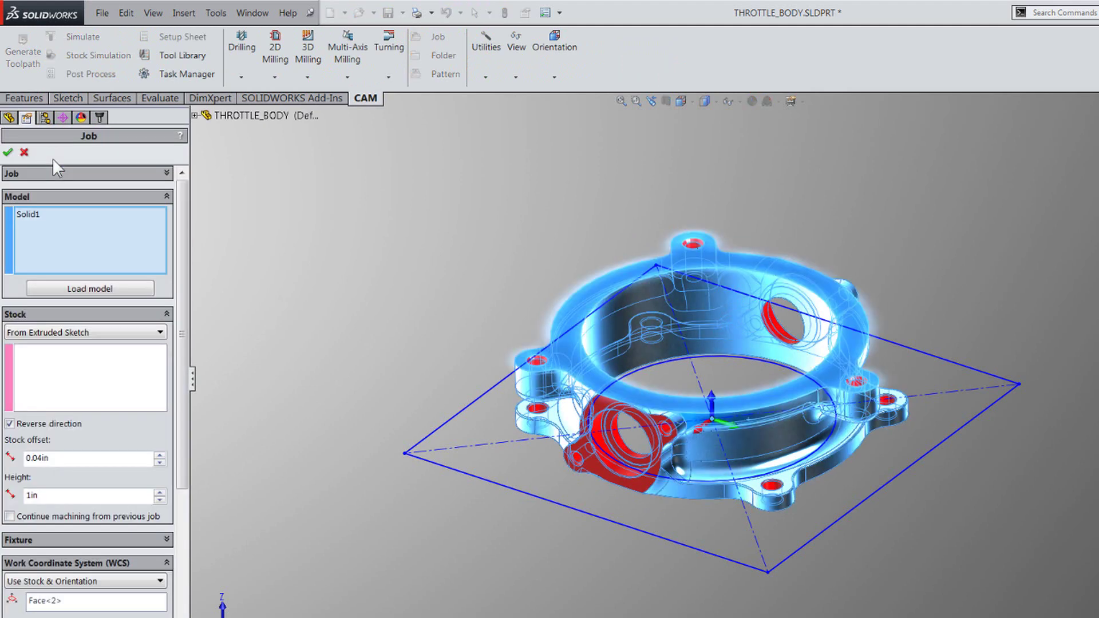
click(80, 332)
click(58, 379)
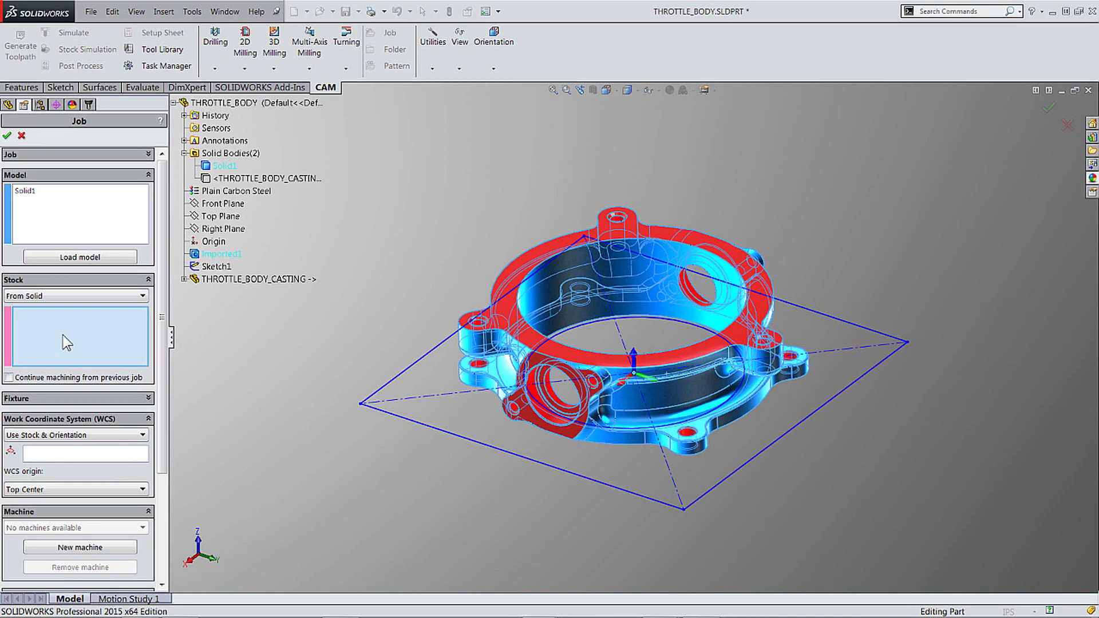
click(227, 179)
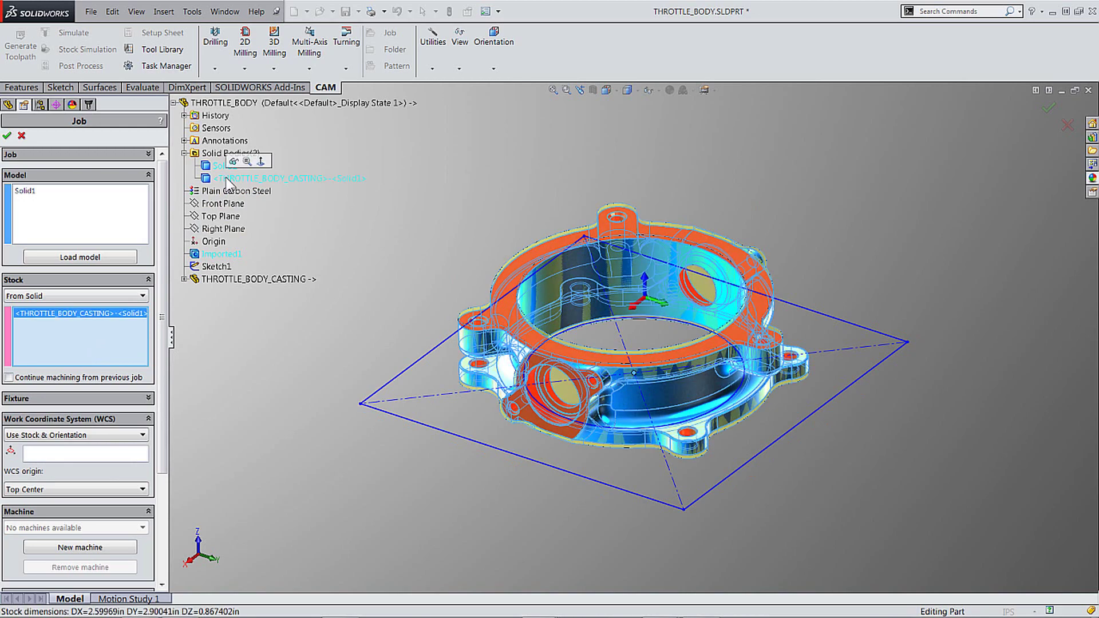
click(7, 137)
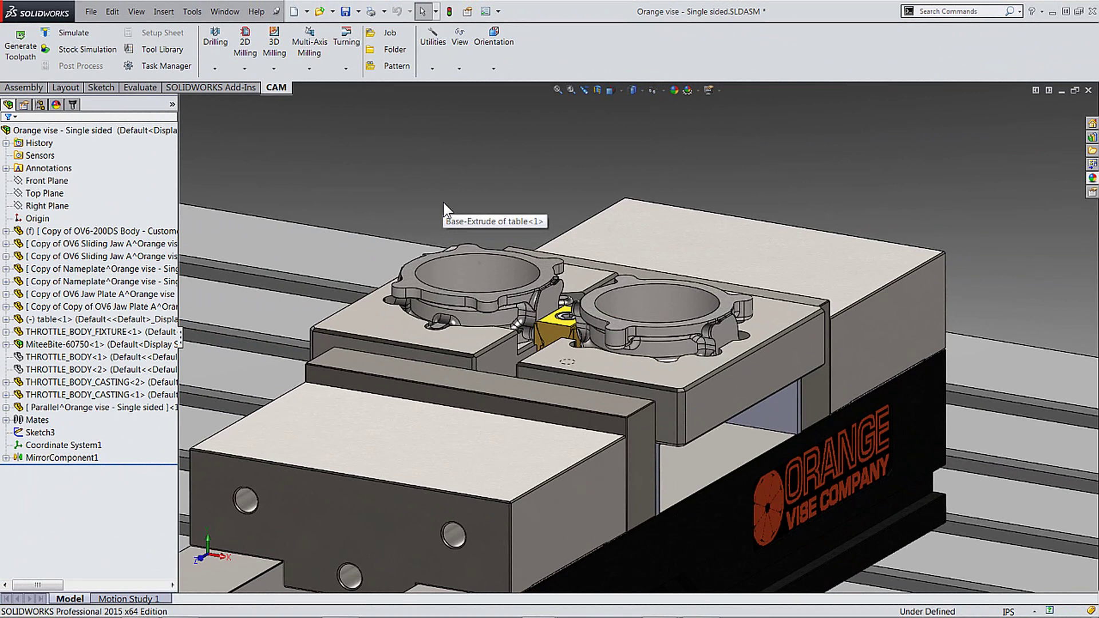
Step: Hide the two rough castings, leaving both finished throttle bodies visible in the vise
click(482, 273)
key(Tab)
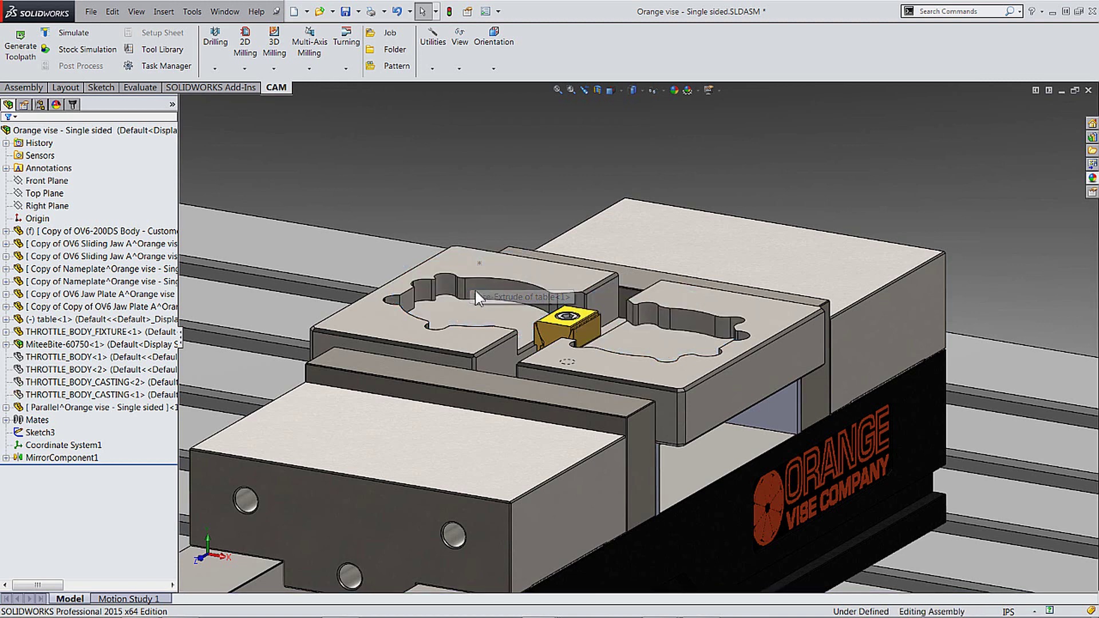
click(96, 395)
key(ctrl+z)
key(ctrl+z)
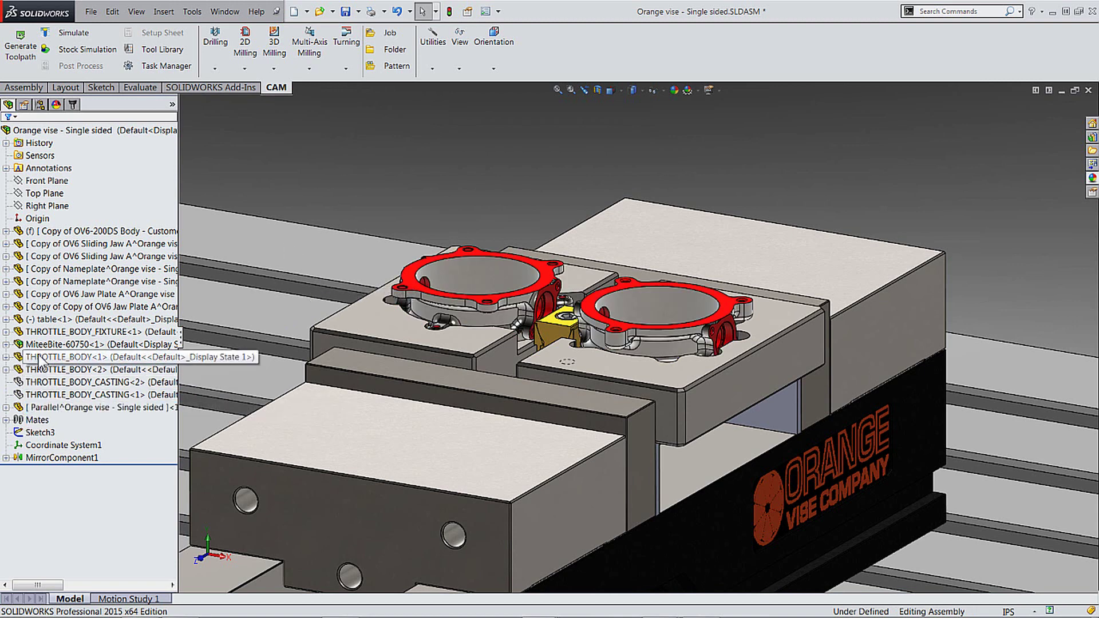
click(73, 104)
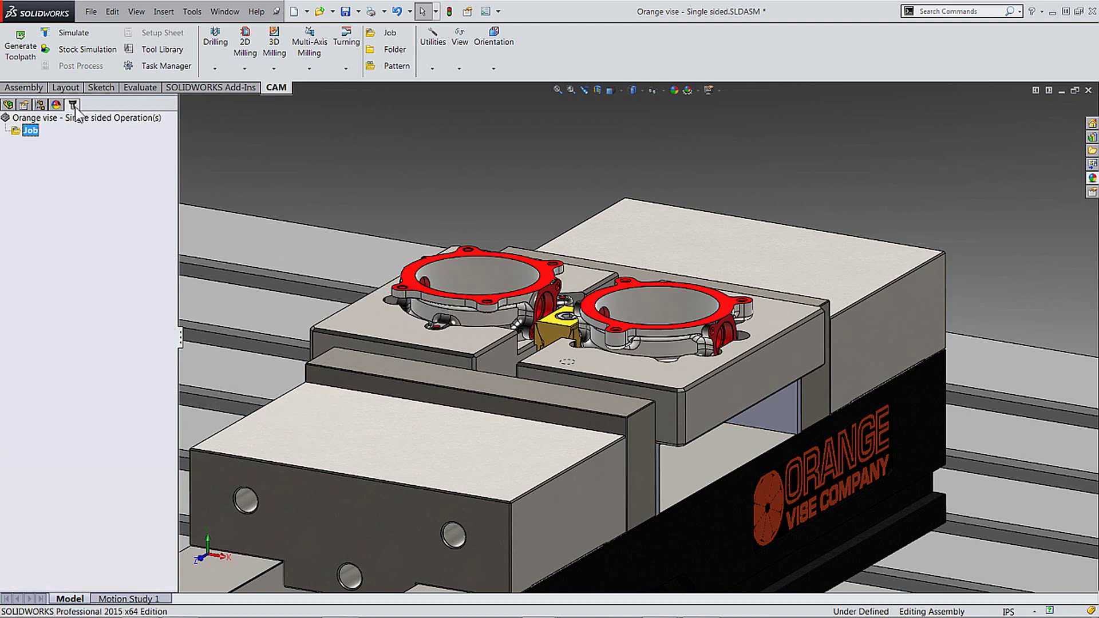
click(28, 132)
right_click(28, 131)
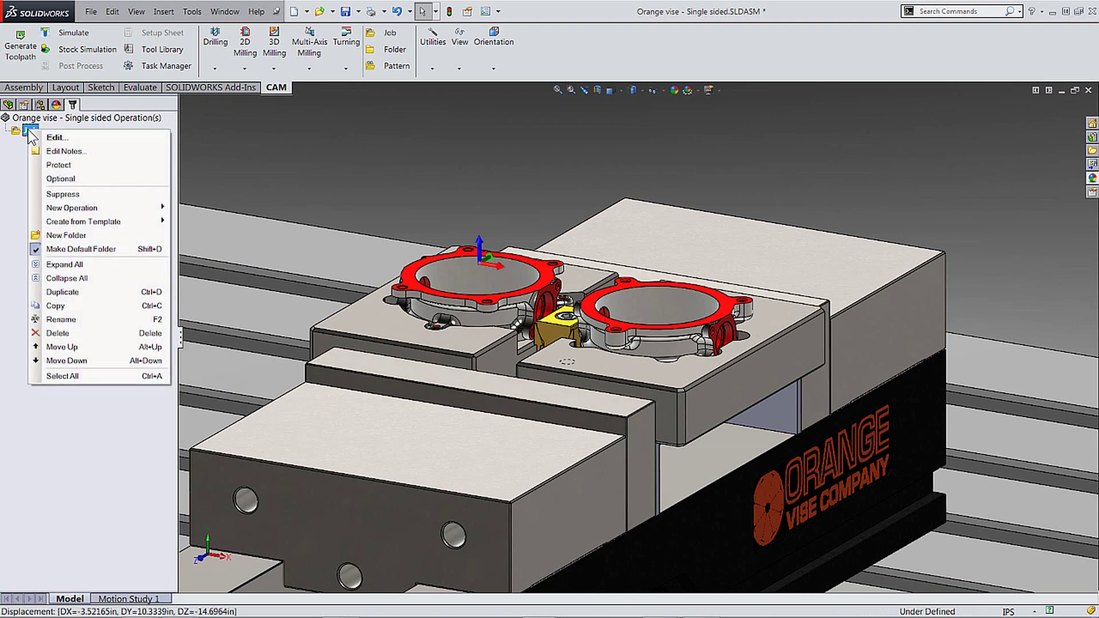
click(37, 137)
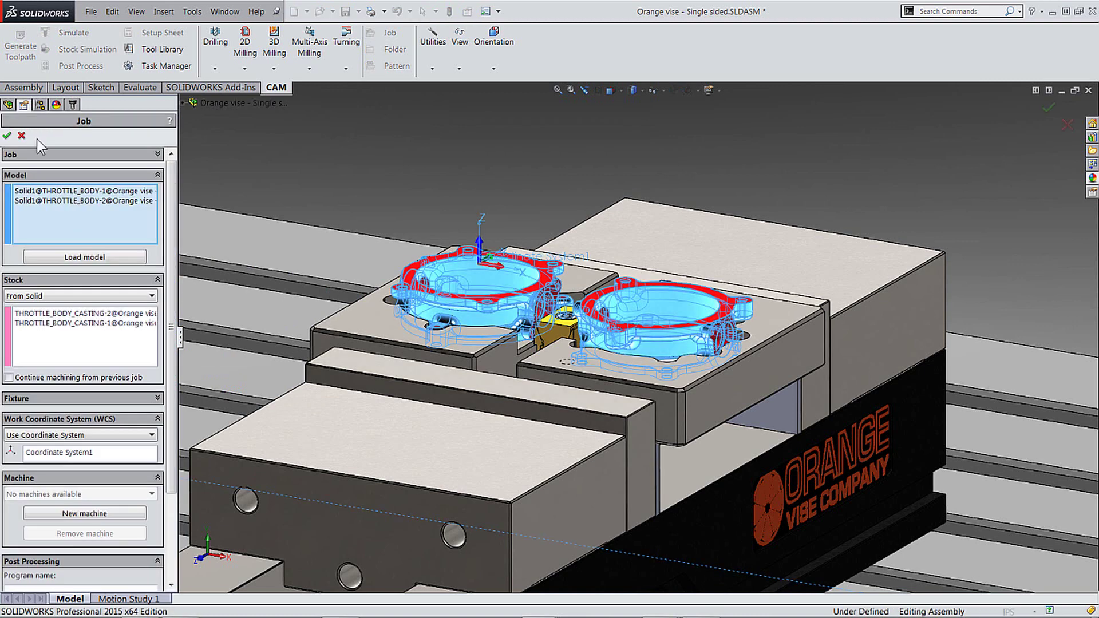
click(47, 315)
click(50, 324)
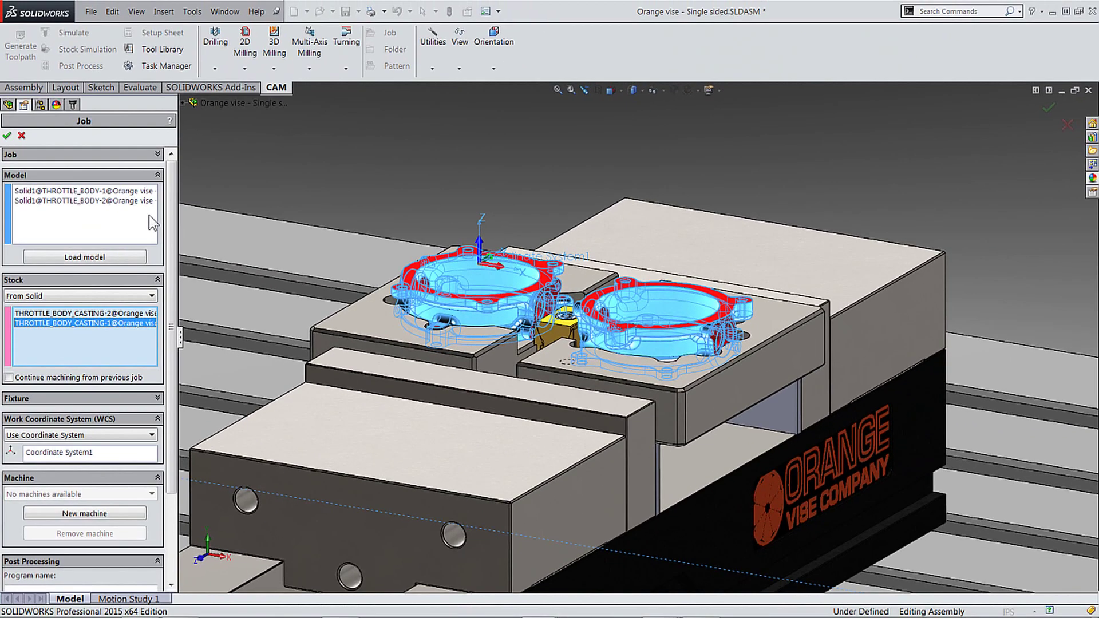
click(7, 137)
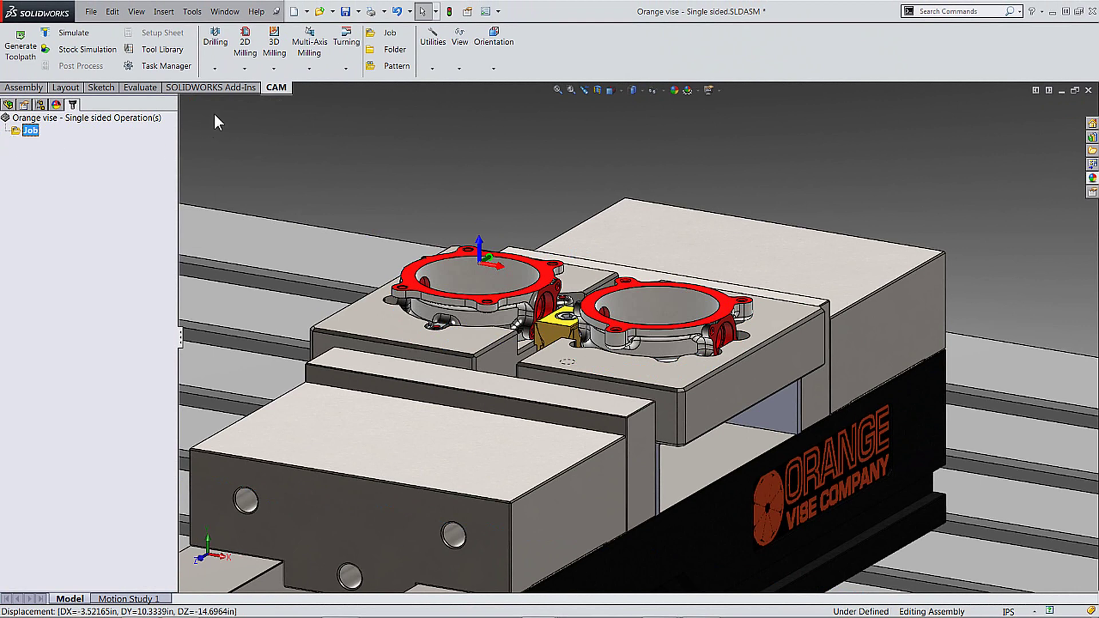
Step: Create the Face2 facing pass with the library's #1 Ø2" face mill, then start Stock Simulation
click(244, 67)
click(252, 81)
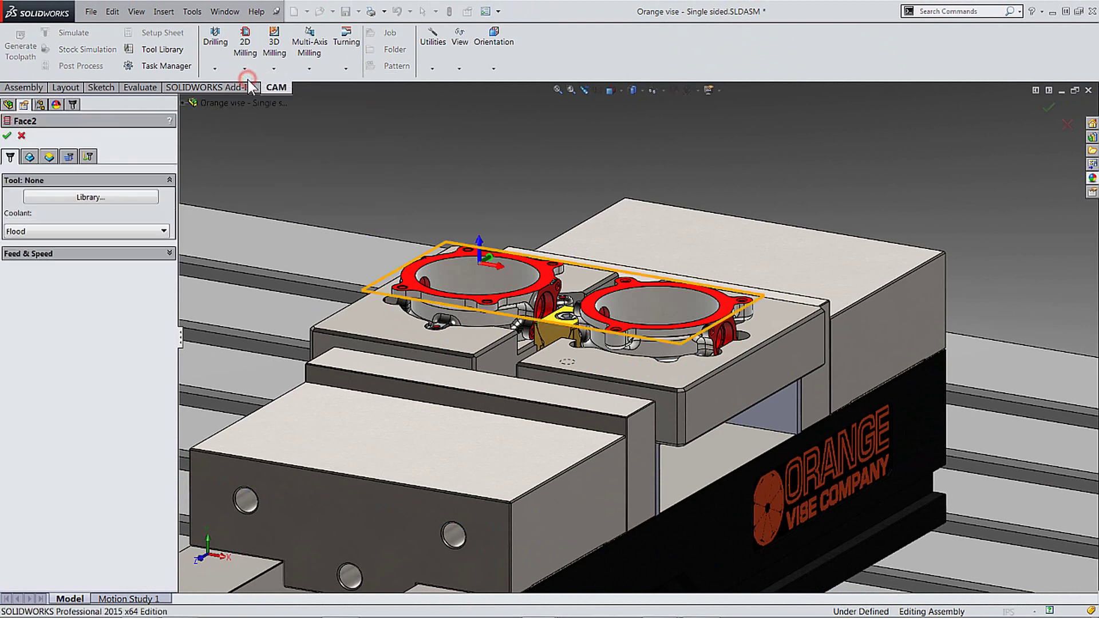
click(132, 200)
right_click(521, 182)
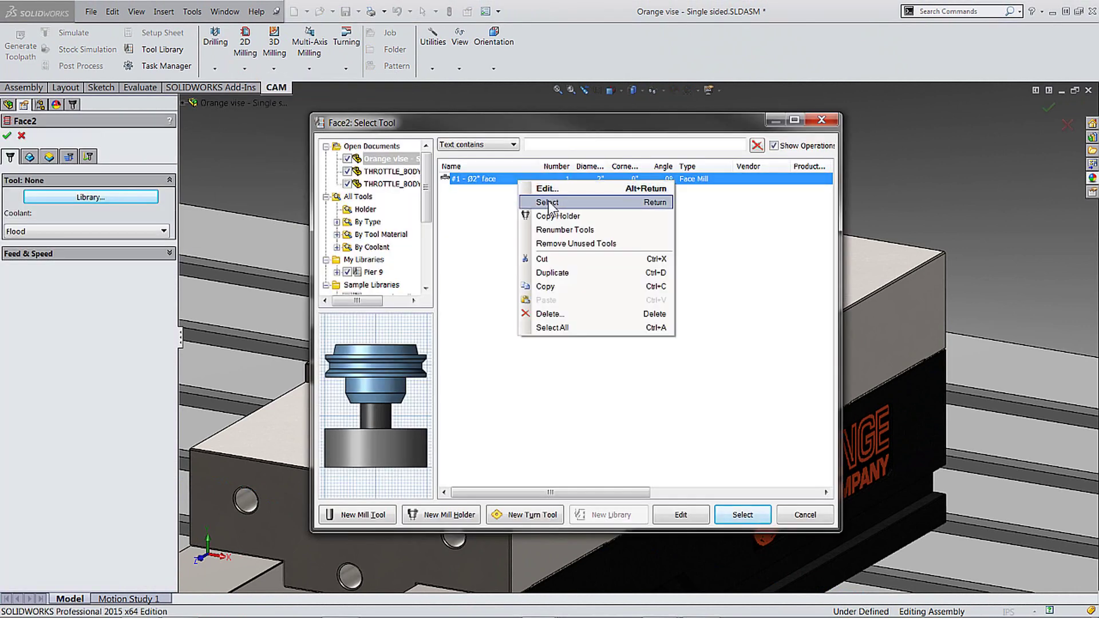
click(547, 203)
click(7, 135)
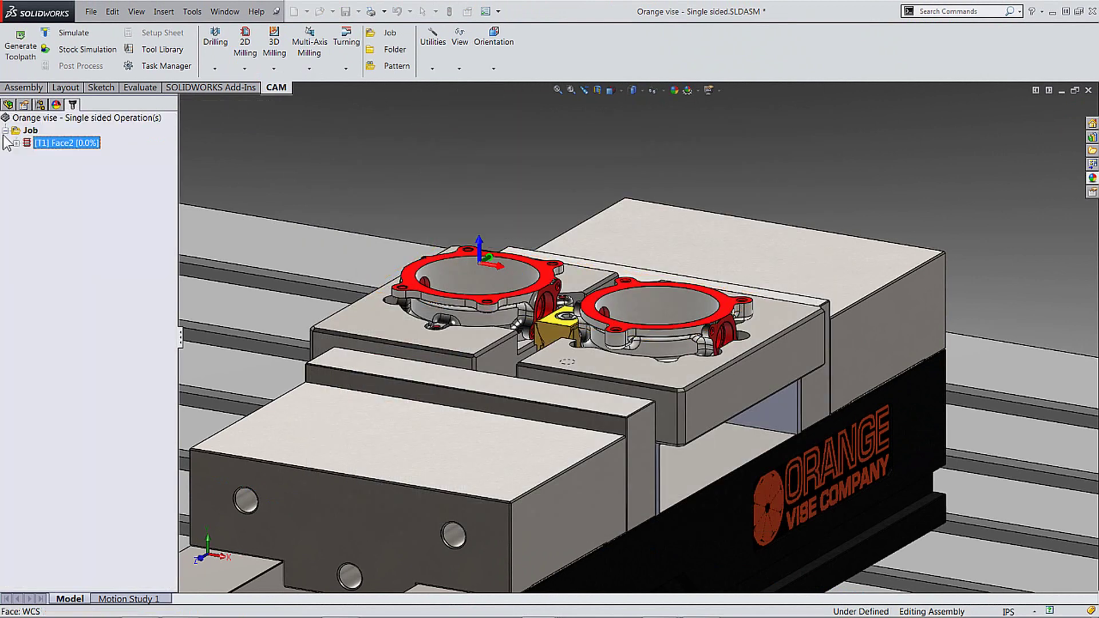
click(74, 55)
Step: Play the Face2 simulation to watch the facing pass cut both castings
click(11, 188)
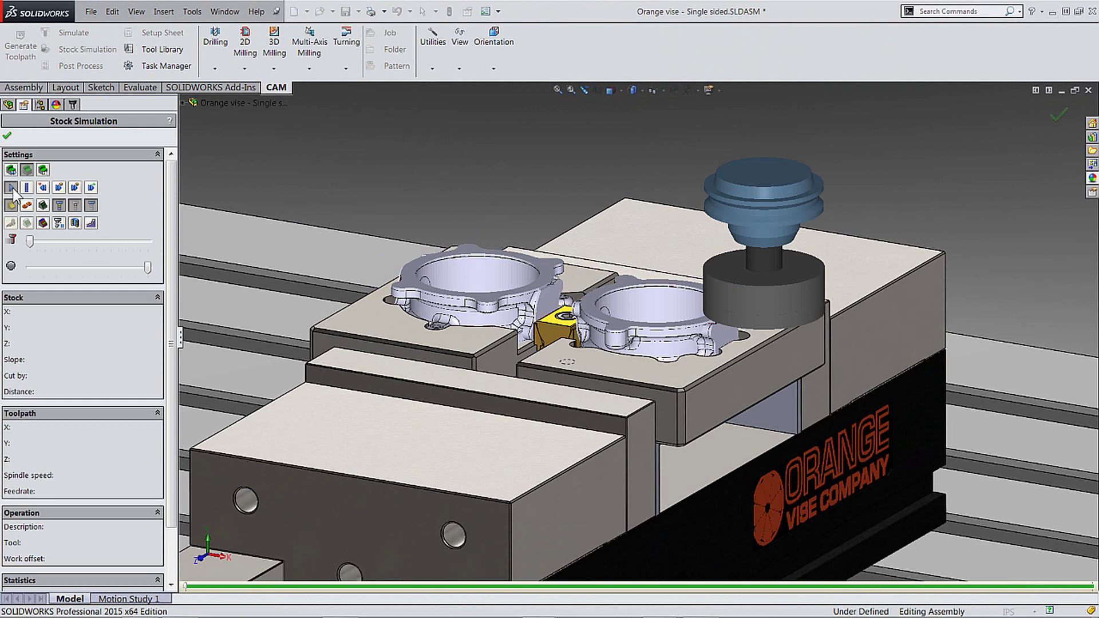